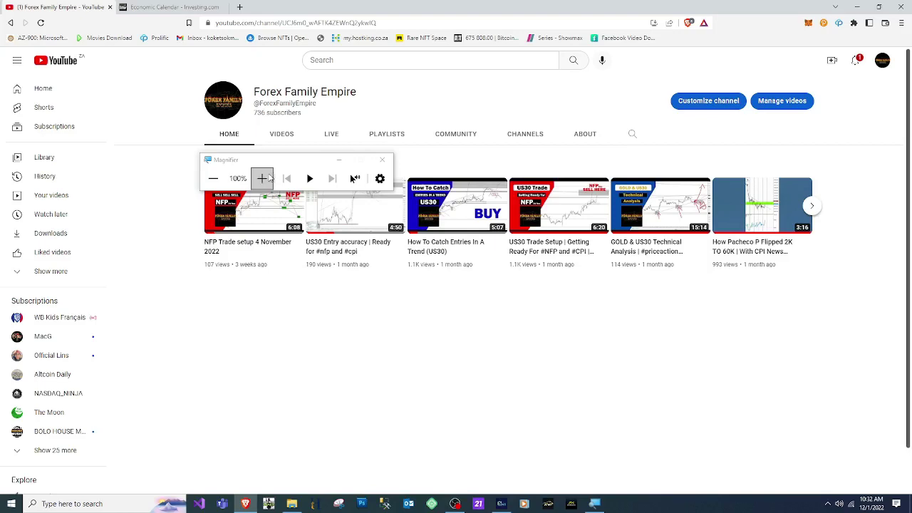
# - Magnify the Forex Family Empire channel page to 300%, restore normal magnification and close Magnifier
pyautogui.click(268, 178)
pyautogui.click(258, 181)
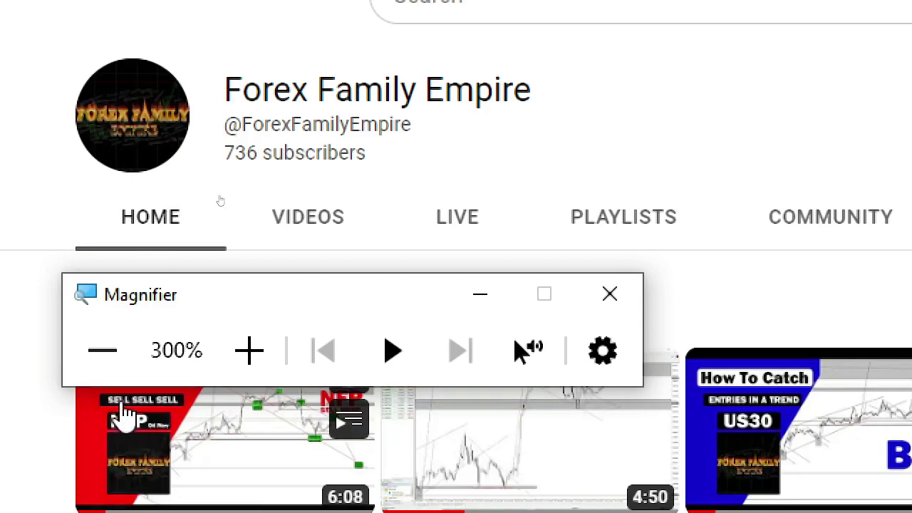
pyautogui.click(86, 350)
pyautogui.click(84, 350)
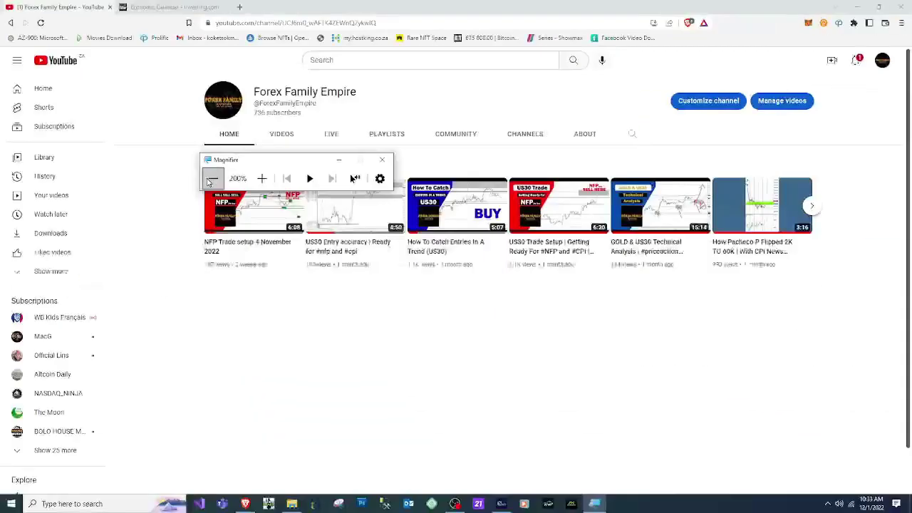
pyautogui.click(382, 160)
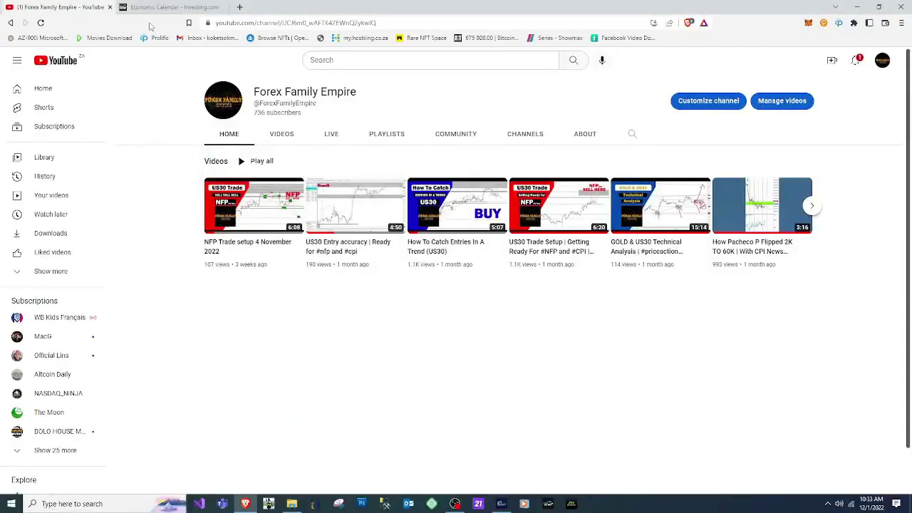
# - Check tomorrow's events in the Investing.com Economic Calendar and switch to the MetaTrader terminal
pyautogui.click(146, 9)
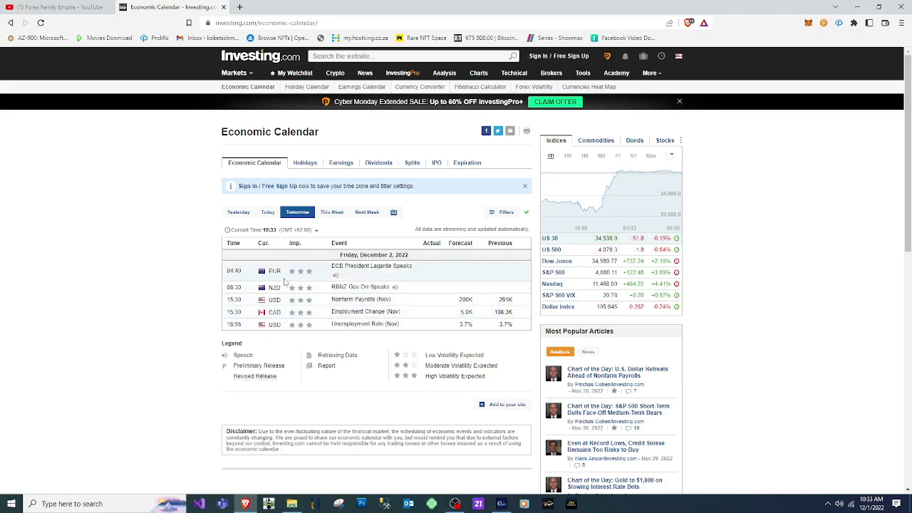
pyautogui.click(502, 503)
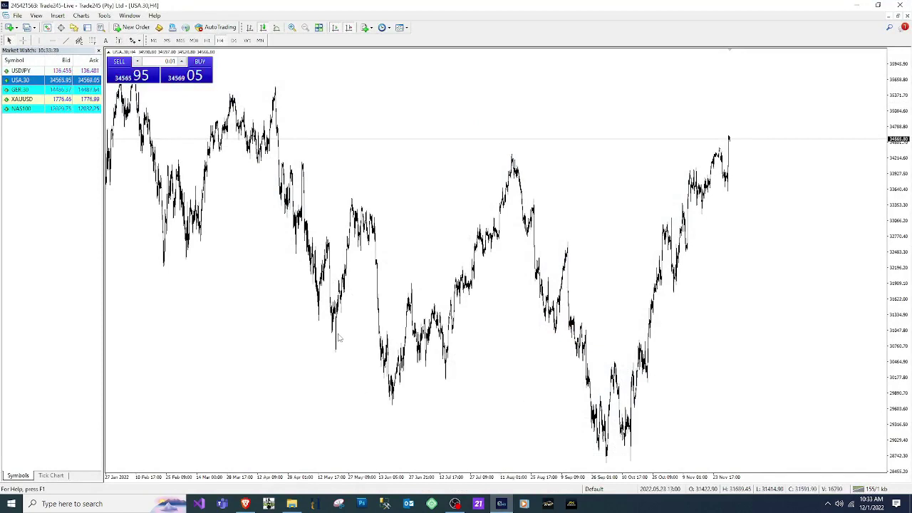
# - Switch the USA.30 chart to Daily and place horizontal lines on the highest peak at about 36947 and the lowest low at about 28609
pyautogui.click(291, 29)
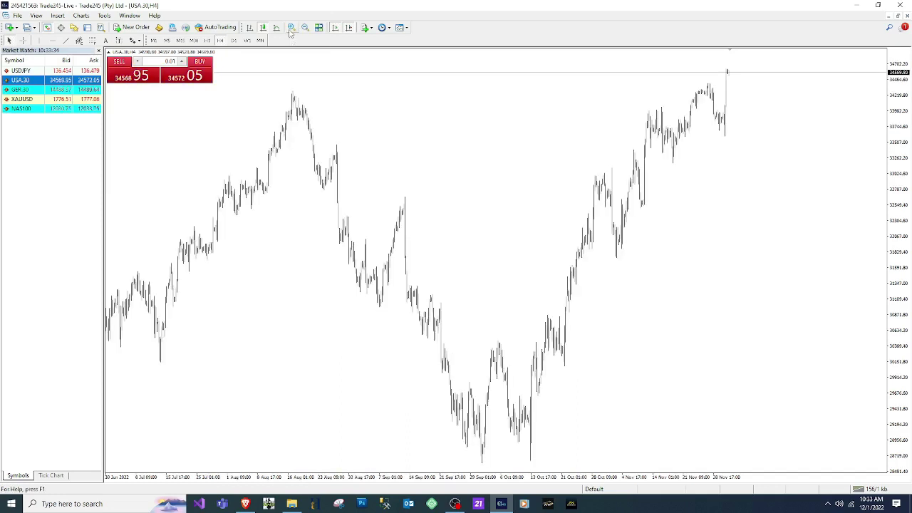
pyautogui.click(292, 29)
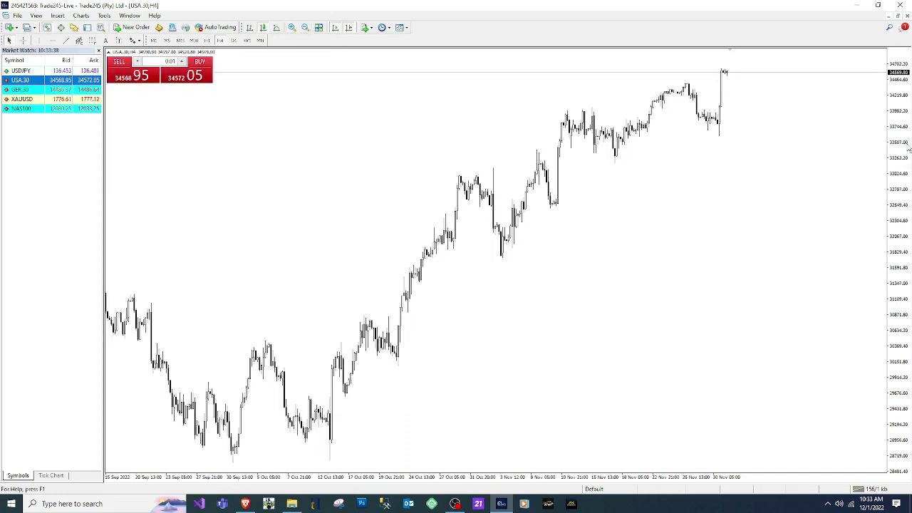
pyautogui.moveTo(909, 146); pyautogui.dragTo(909, 175)
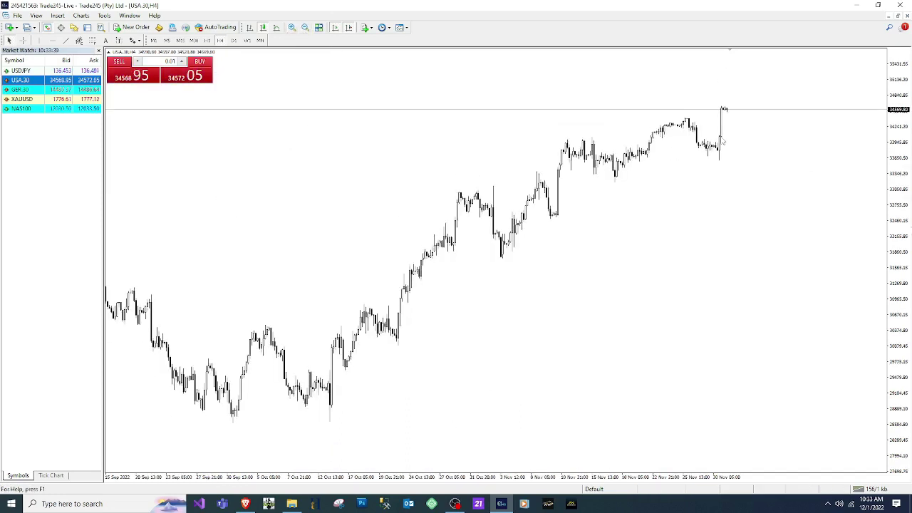
pyautogui.click(305, 29)
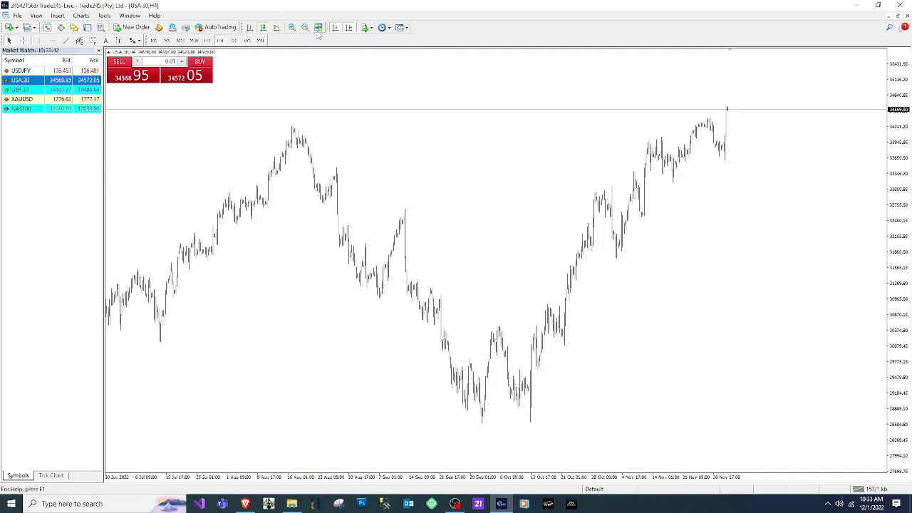
pyautogui.press('-')
pyautogui.moveTo(902, 150); pyautogui.dragTo(753, 204)
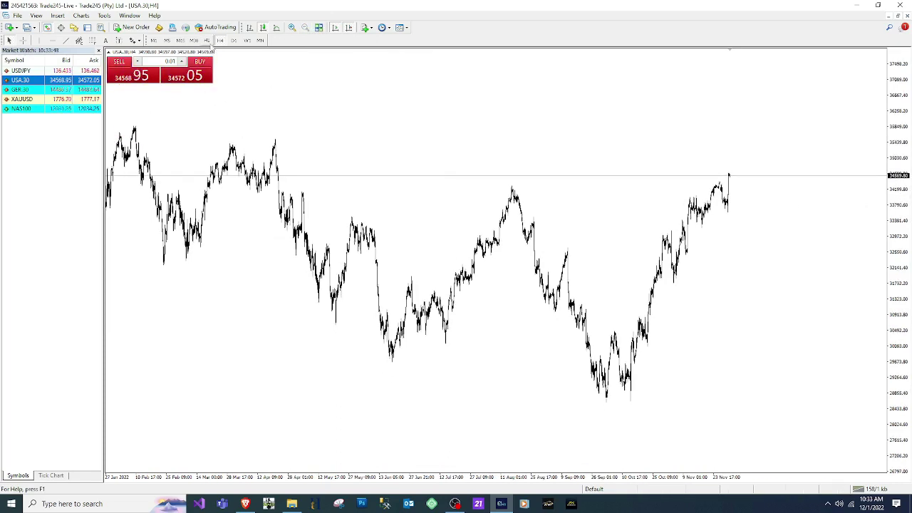
pyautogui.click(51, 41)
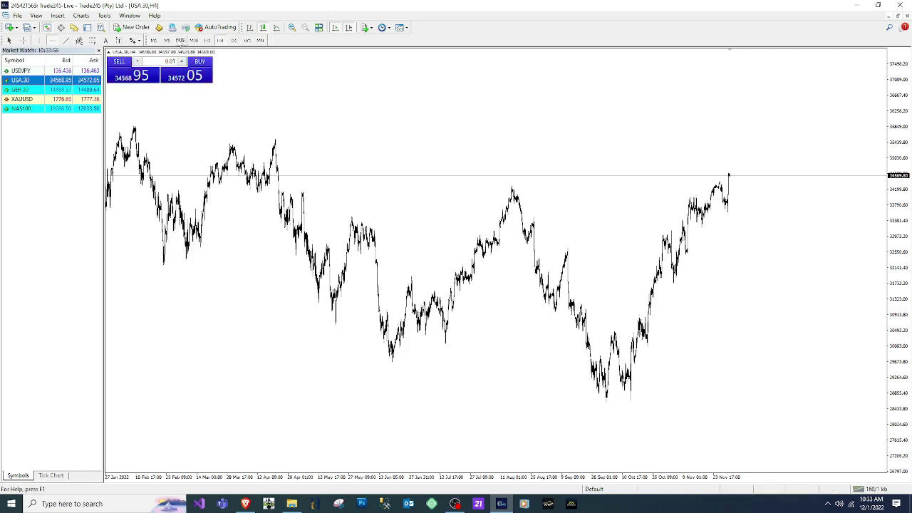
pyautogui.click(233, 42)
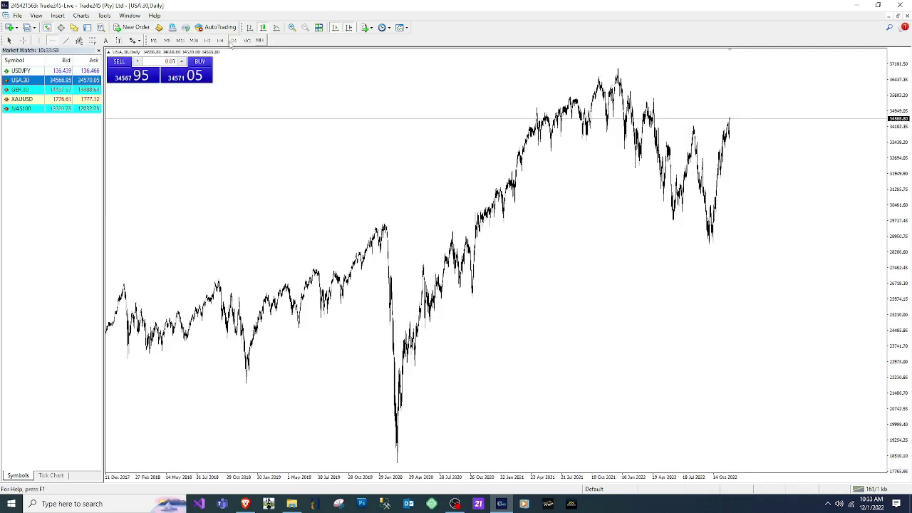
pyautogui.click(293, 27)
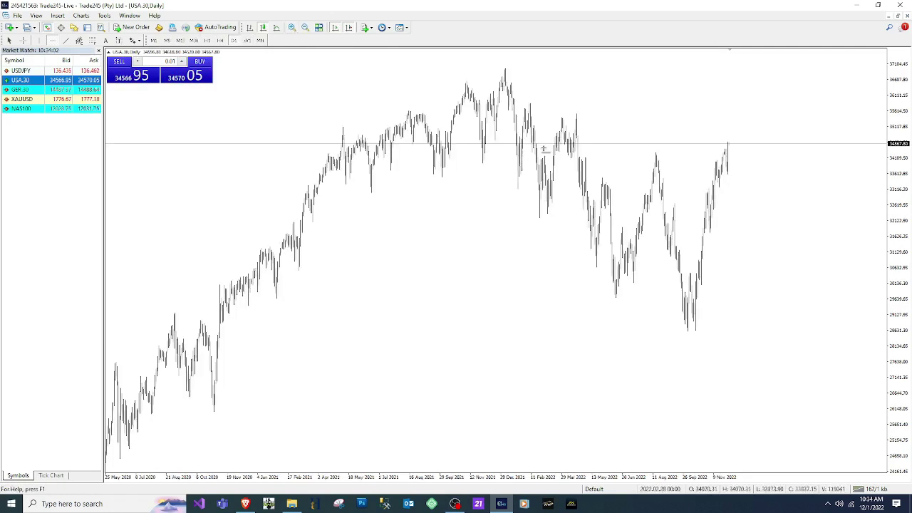
pyautogui.click(507, 69)
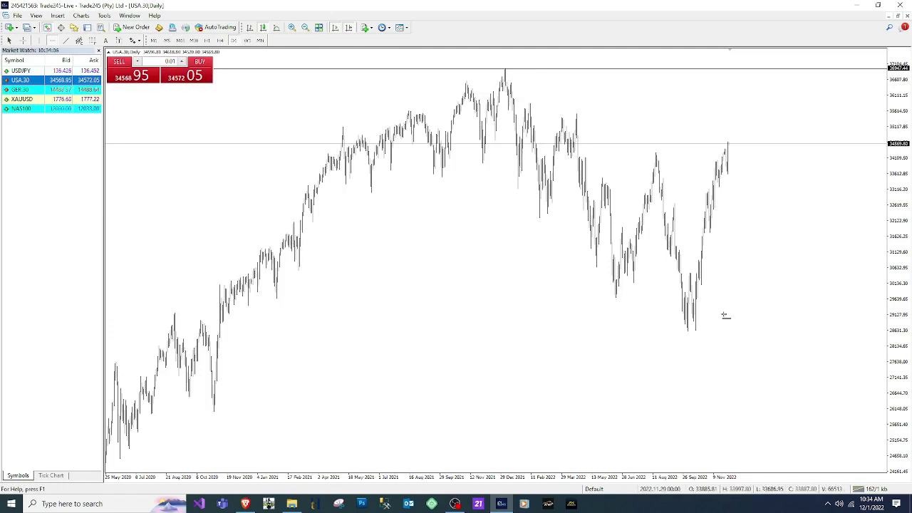
pyautogui.click(691, 331)
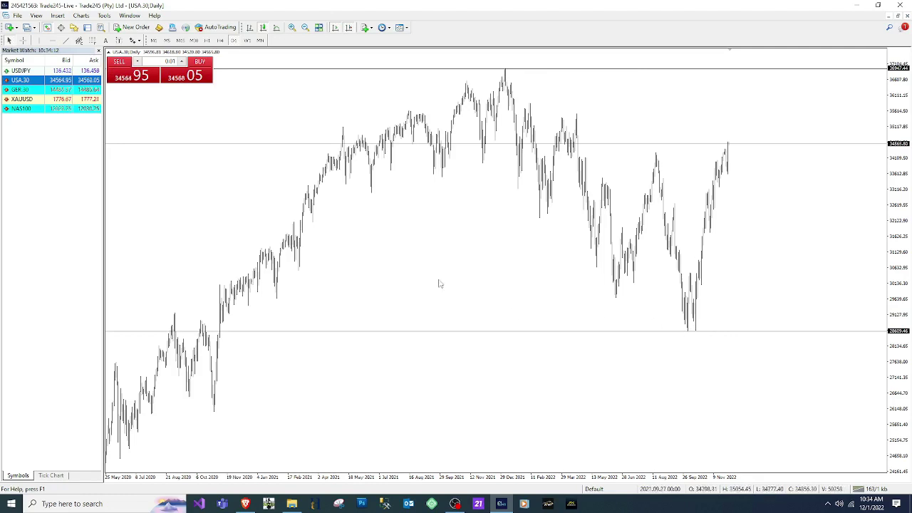
# - Add horizontal lines at the April high near 35533, the August high near 34277 and the mid-November low near 33182
pyautogui.click(291, 28)
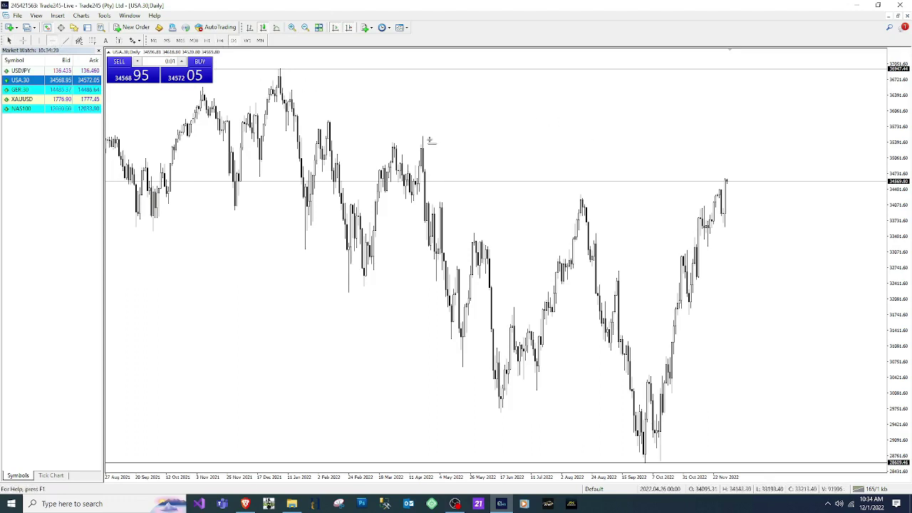
pyautogui.click(426, 135)
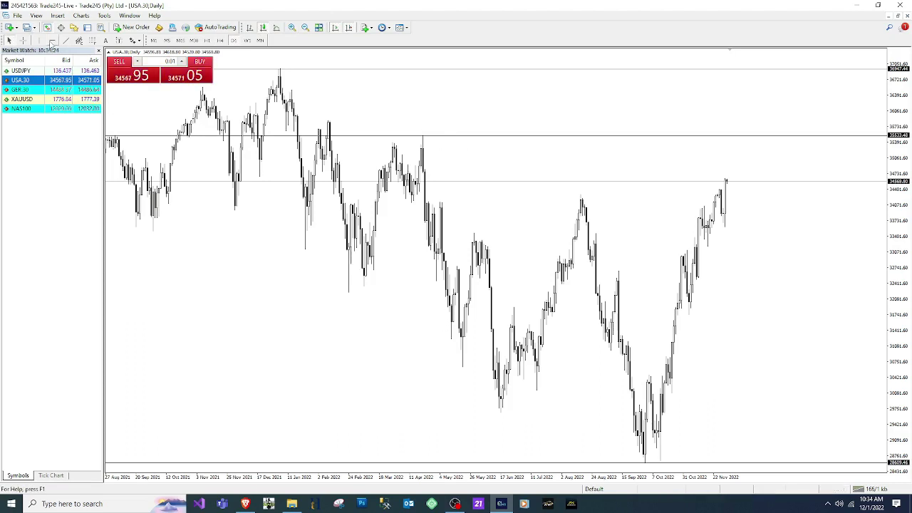
pyautogui.click(581, 195)
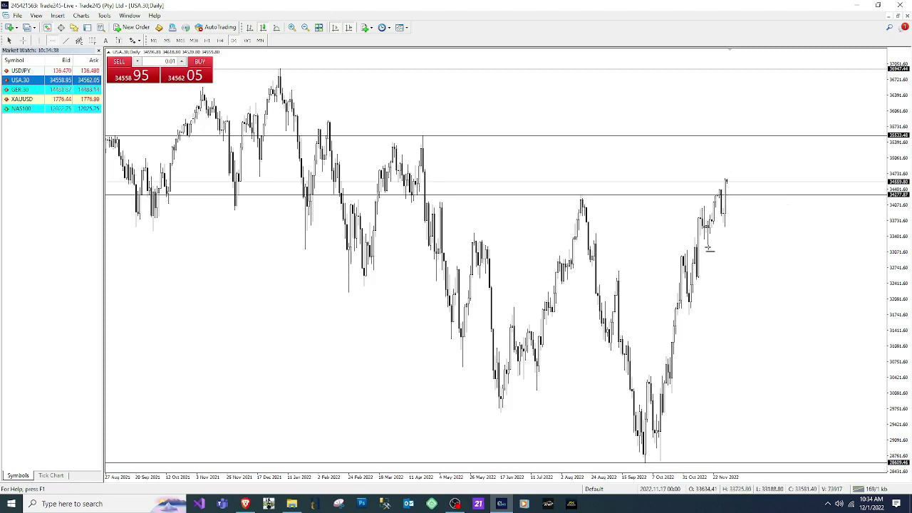
pyautogui.click(713, 247)
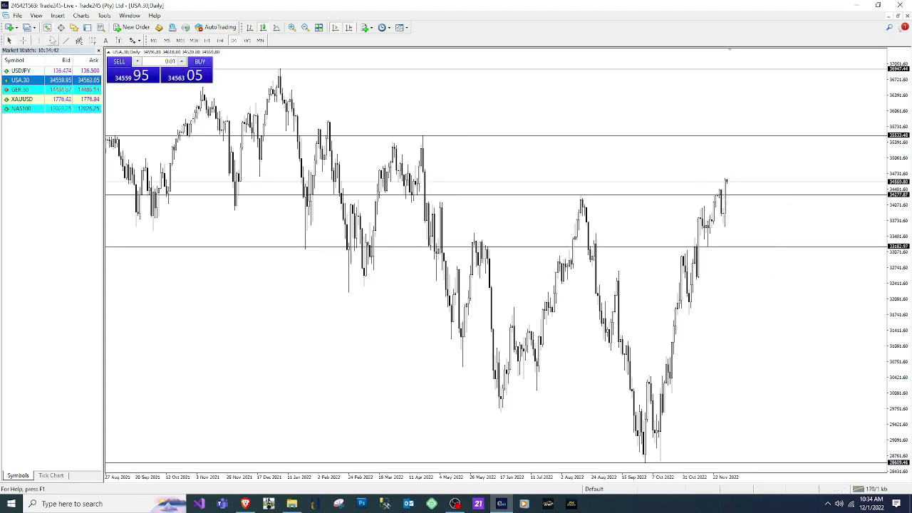
# - Add horizontal lines at the February low near 32198 and the early-November low near 31736
pyautogui.click(51, 41)
pyautogui.click(351, 293)
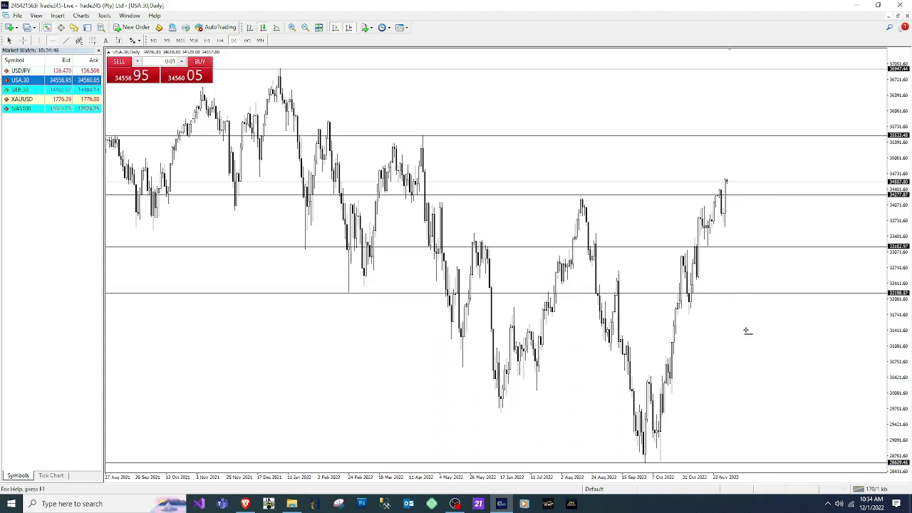
pyautogui.click(688, 315)
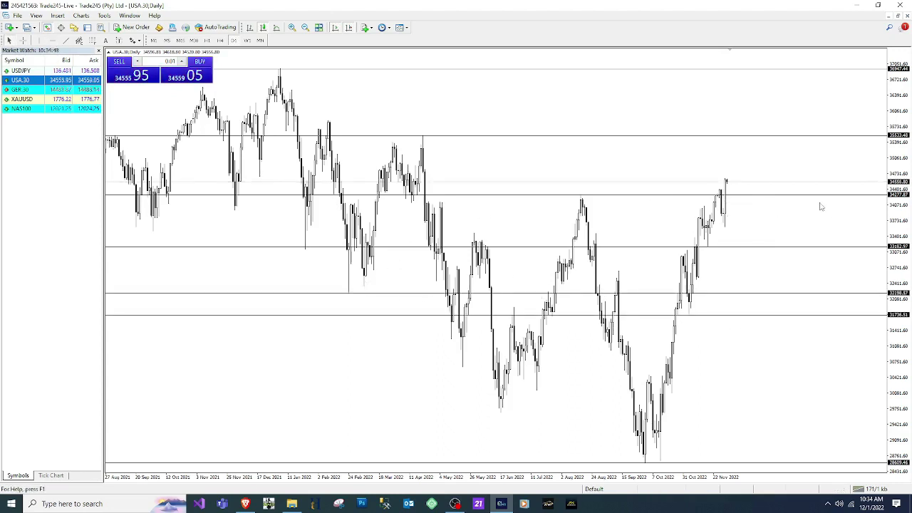
# - Add horizontal lines at the February high near 35844, the May low near 30621 and the June low near 29667
pyautogui.click(329, 122)
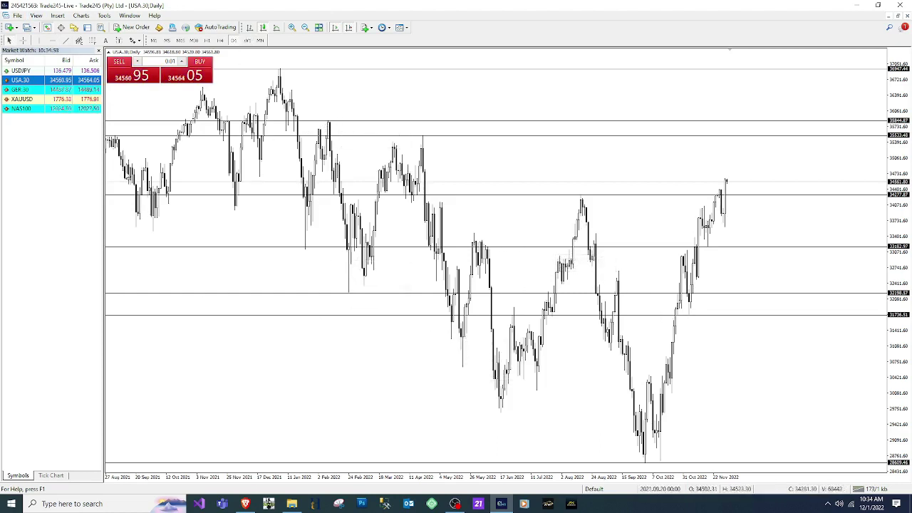
pyautogui.click(466, 367)
pyautogui.click(53, 40)
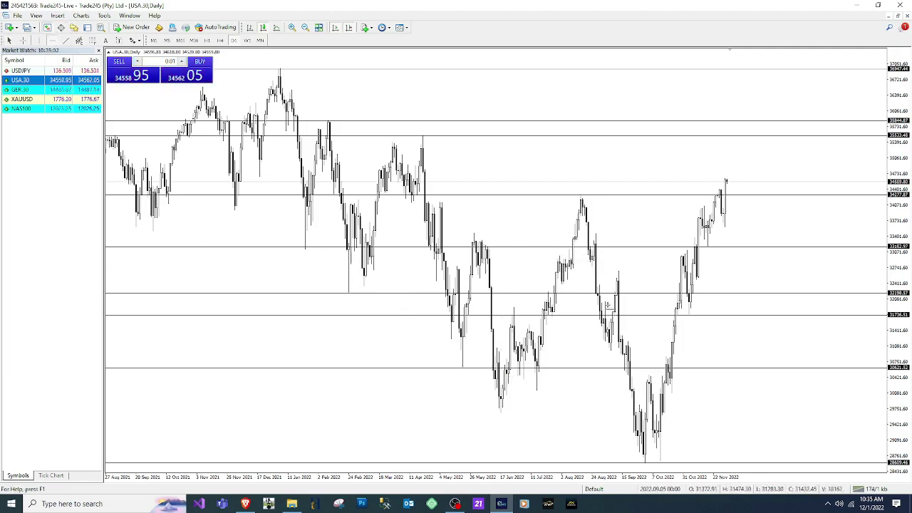
pyautogui.click(502, 413)
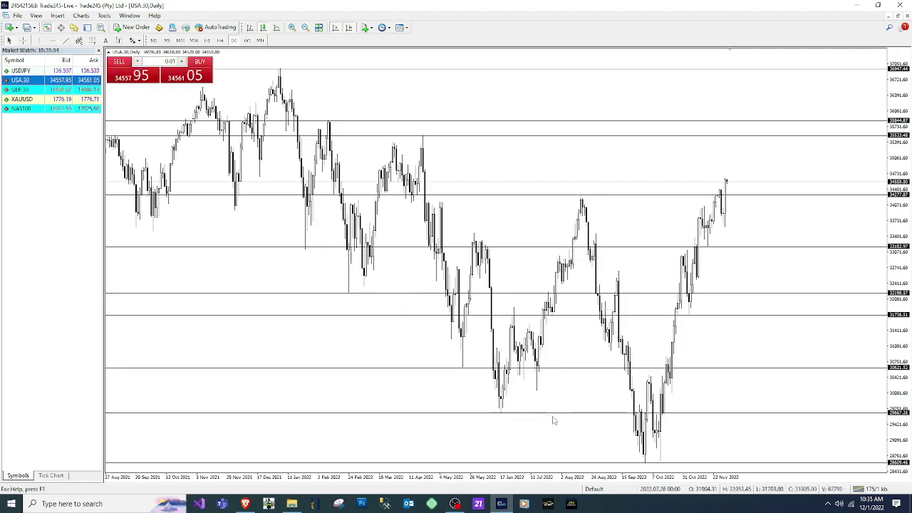
# - Switch the USA.30 chart to H4 and measure with the crosshair from the 34277.87 line down to the latest swing low
pyautogui.click(291, 27)
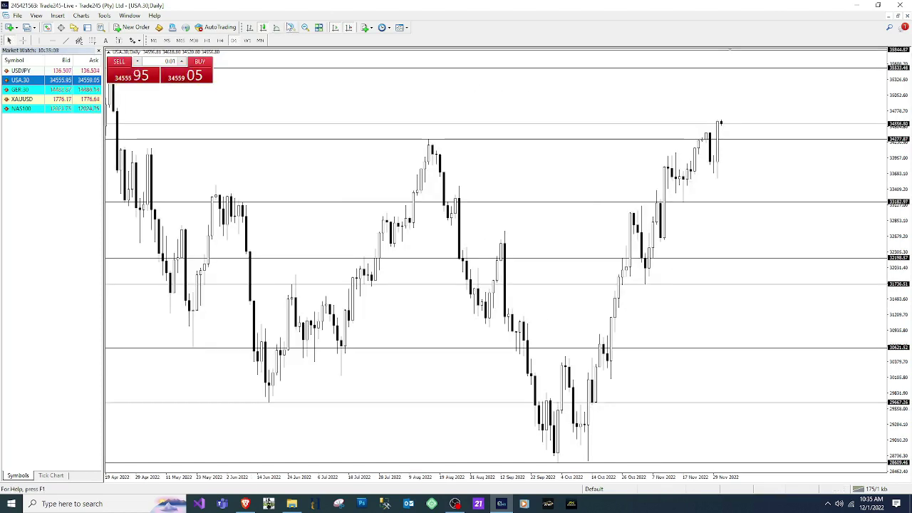
pyautogui.click(306, 27)
pyautogui.click(291, 27)
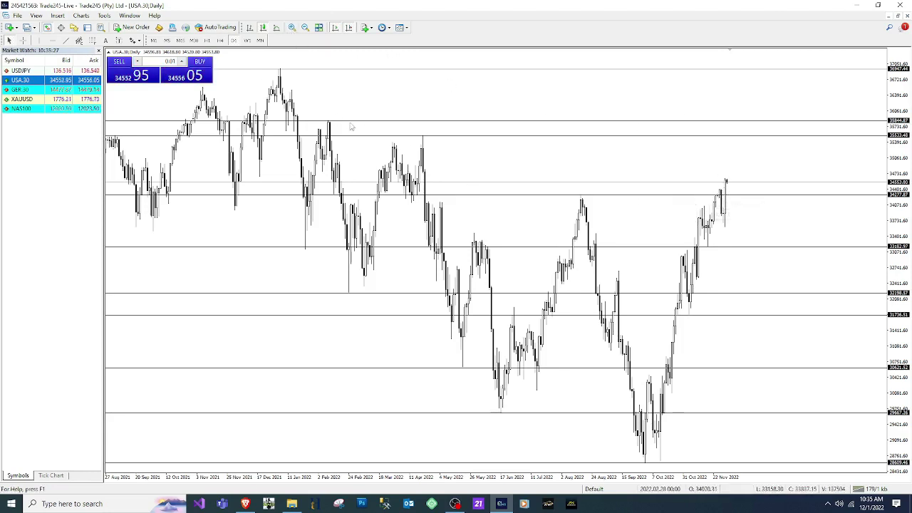
pyautogui.click(220, 39)
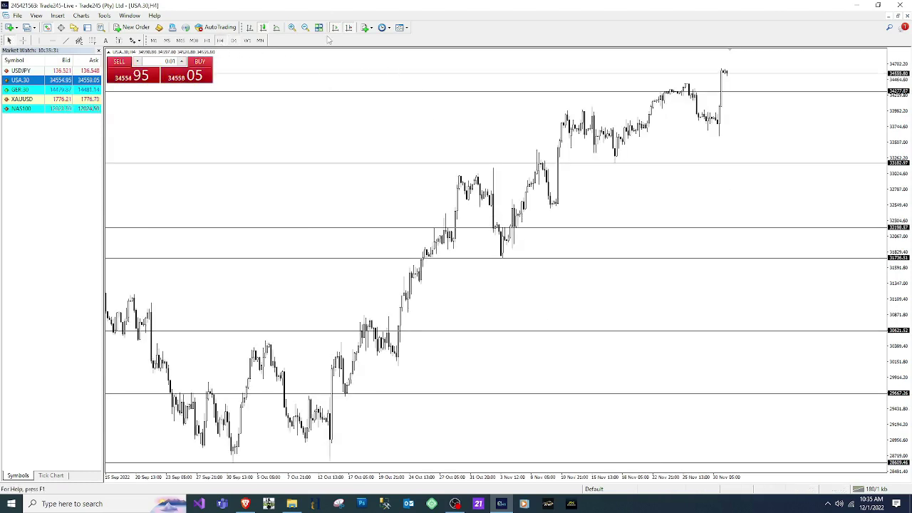
pyautogui.click(305, 27)
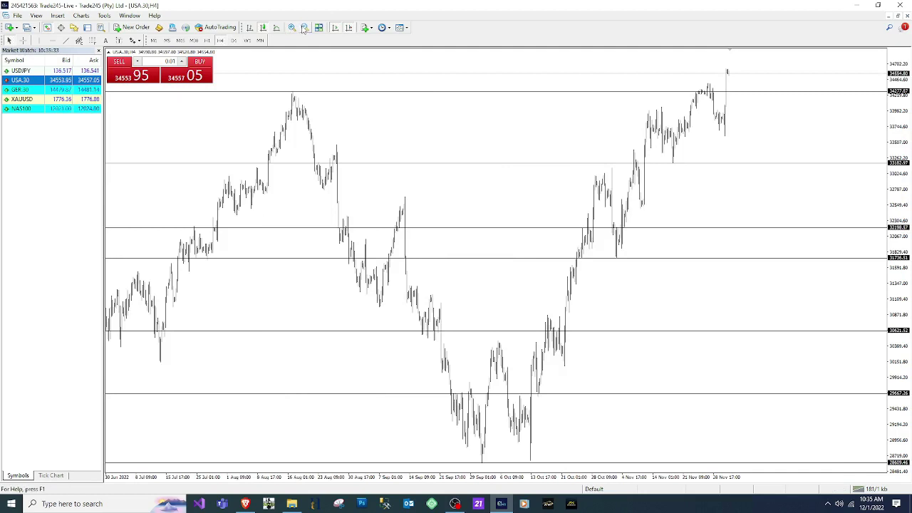
pyautogui.click(291, 28)
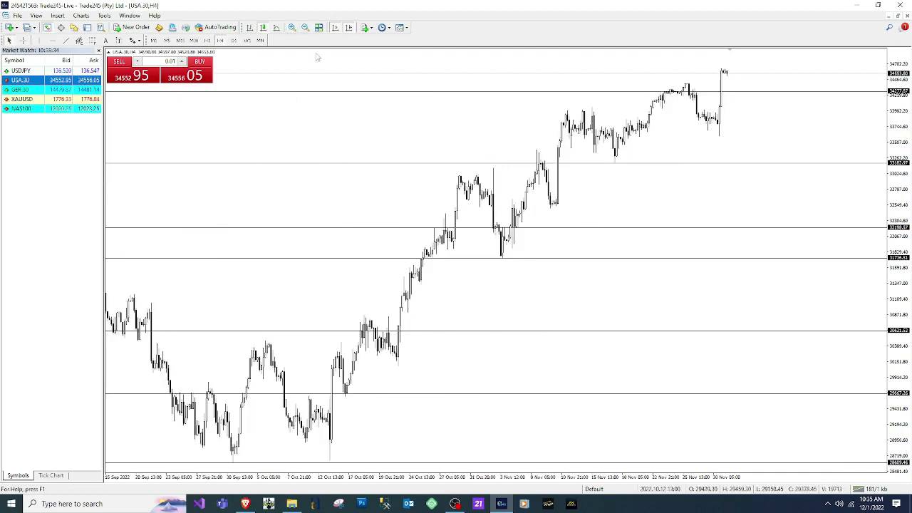
pyautogui.click(304, 28)
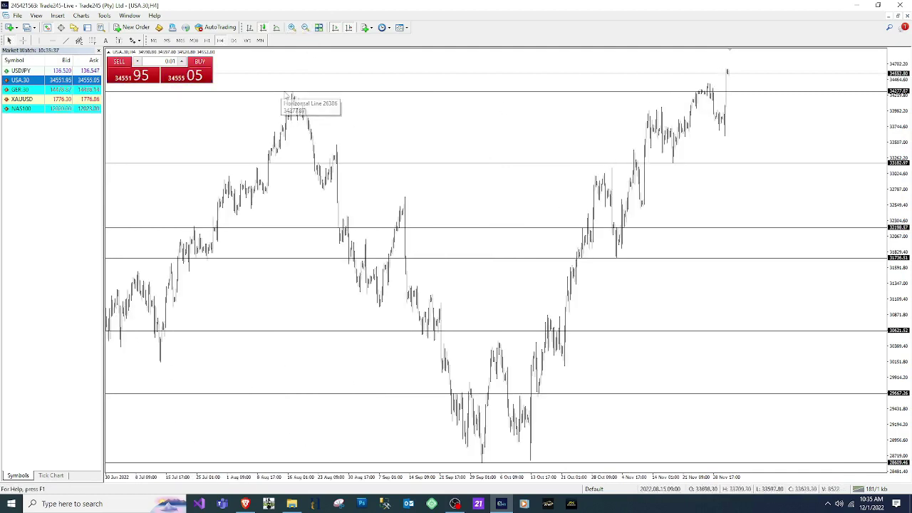
pyautogui.click(292, 28)
pyautogui.click(292, 28)
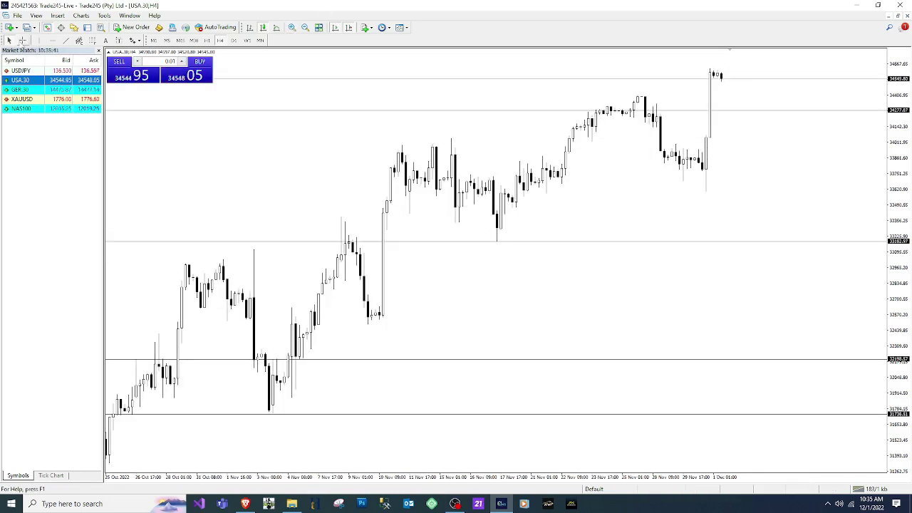
pyautogui.click(22, 40)
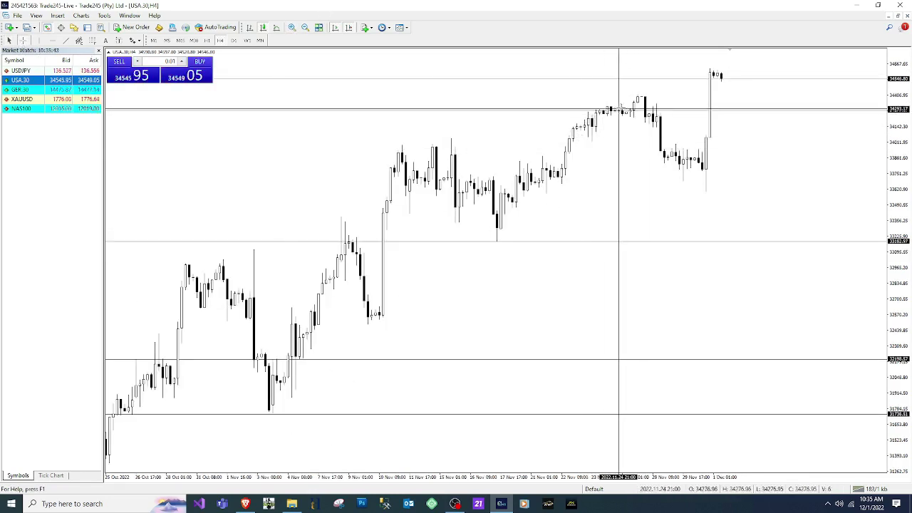
pyautogui.moveTo(628, 110); pyautogui.dragTo(715, 186)
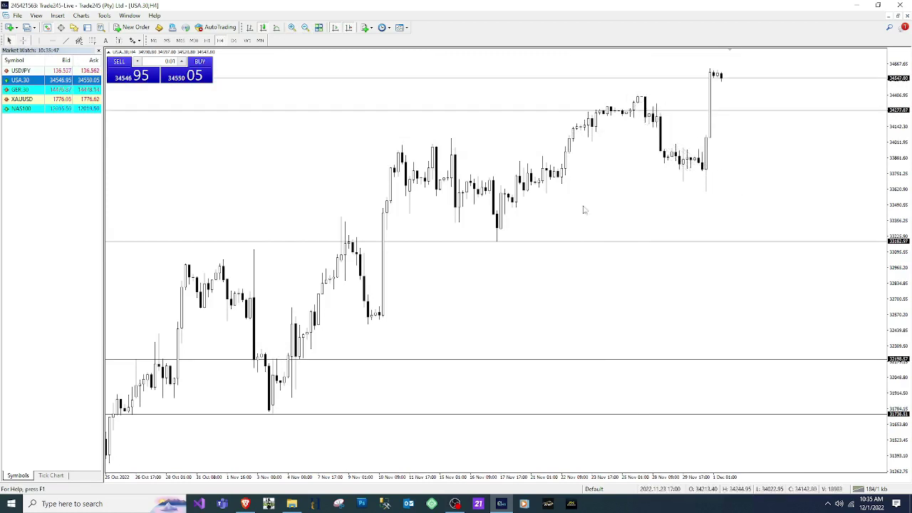
# - Draw a narrow rectangle zone over the 33182.97 line from the early-November highs to beyond the current price
pyautogui.click(36, 15)
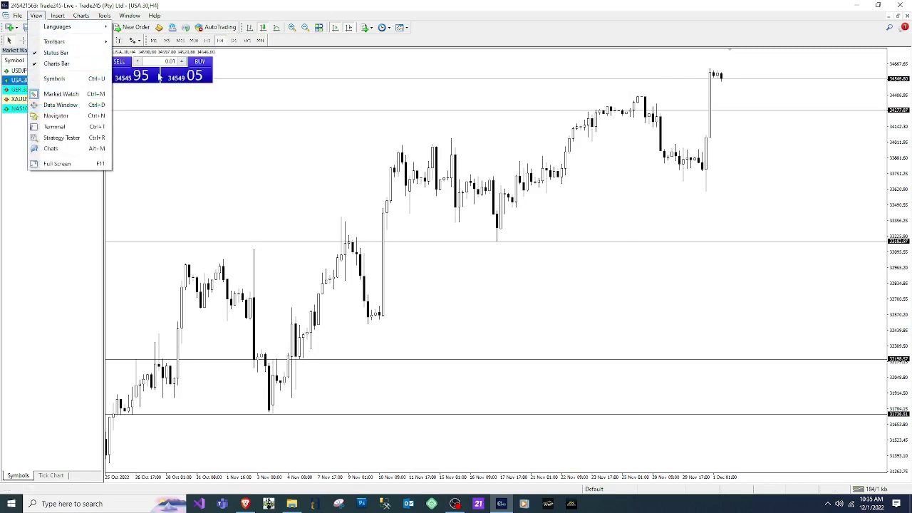
pyautogui.click(57, 16)
pyautogui.moveTo(79, 85)
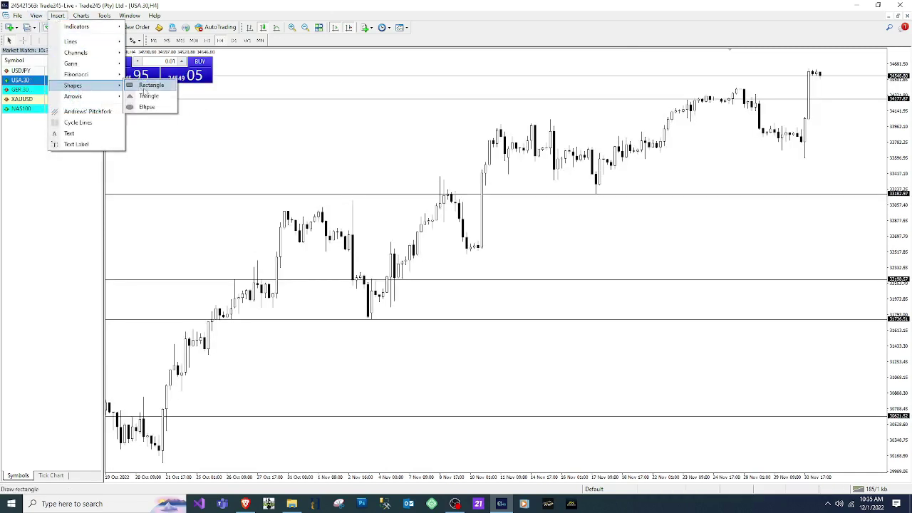
pyautogui.click(143, 83)
pyautogui.scroll(-3, 428, 171)
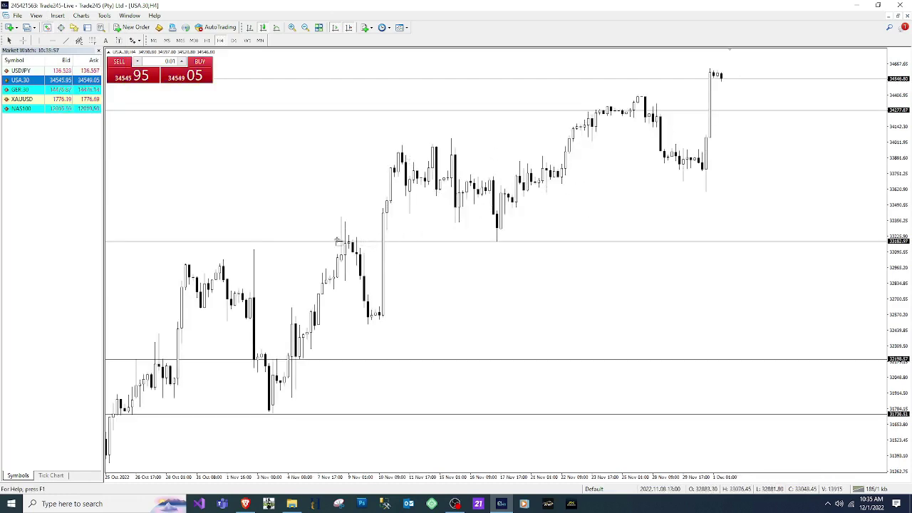
pyautogui.moveTo(325, 238)
pyautogui.mouseDown()
pyautogui.moveTo(663, 254)
pyautogui.moveTo(862, 248)
pyautogui.mouseUp()
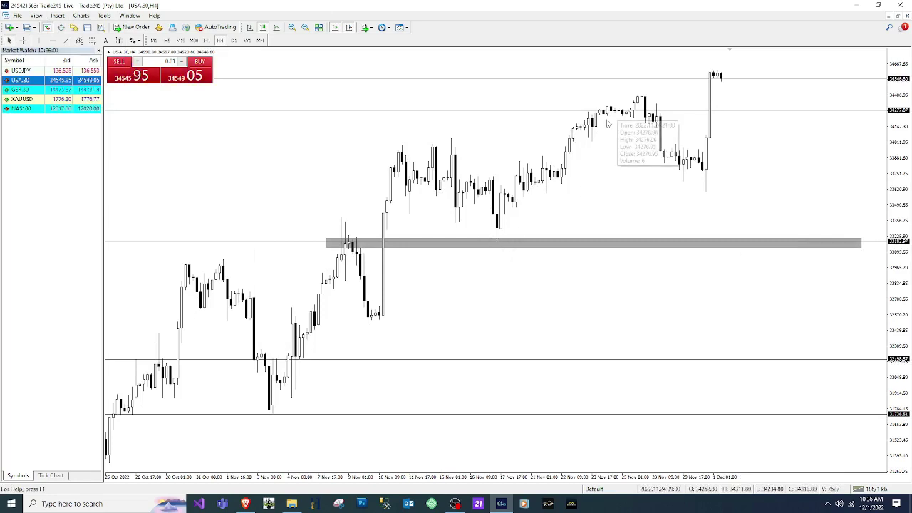
# - Delete the rectangle zone drawn over the 33182.97 line
pyautogui.click(304, 28)
pyautogui.click(304, 28)
pyautogui.click(304, 28)
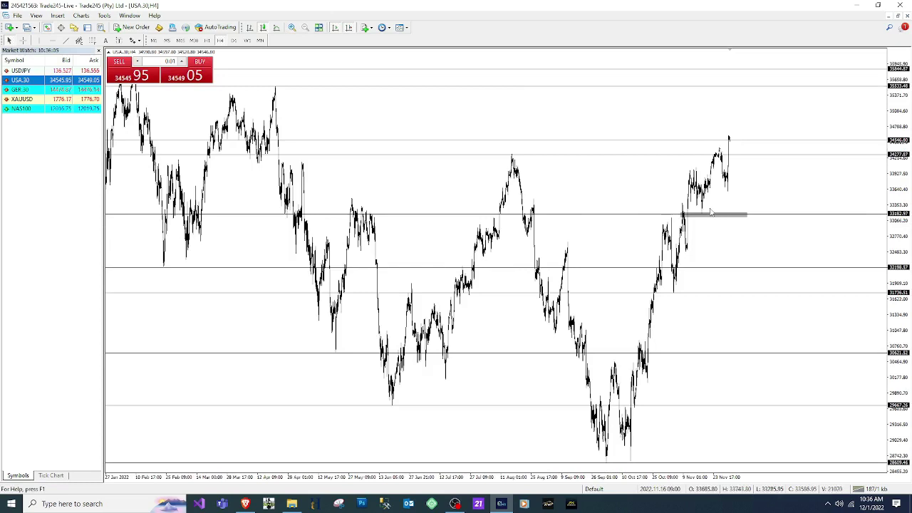
pyautogui.rightClick(746, 222)
pyautogui.click(766, 246)
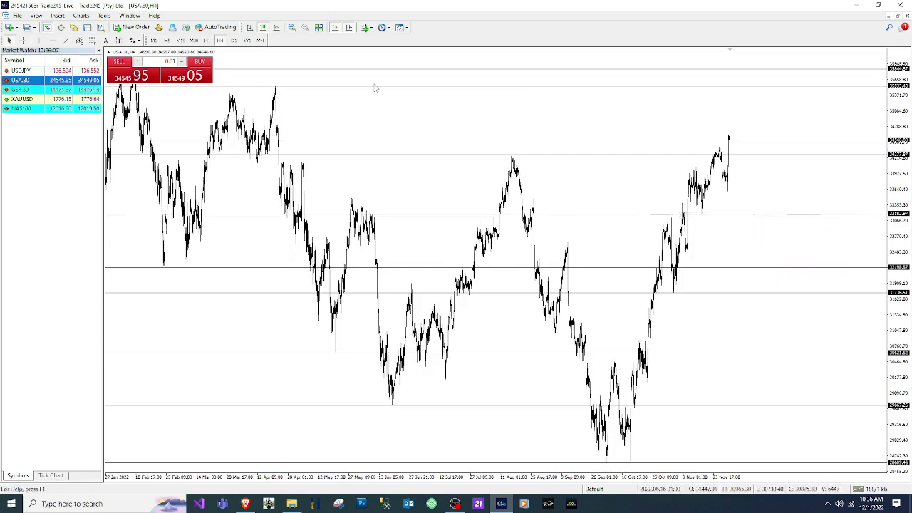
# - Draw a rising trendline from the 21 October low through the 30 November low, extending both ends beyond those lows
pyautogui.click(291, 28)
pyautogui.click(291, 28)
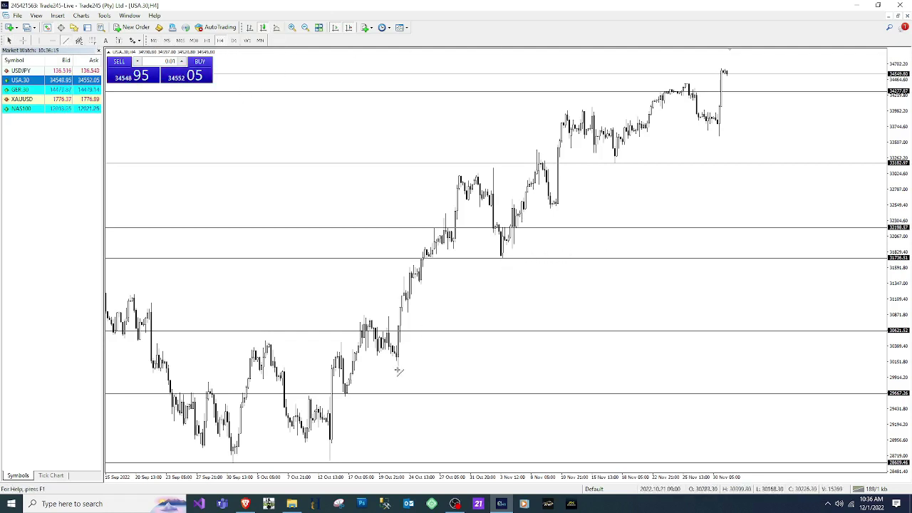
pyautogui.moveTo(398, 366)
pyautogui.mouseDown()
pyautogui.moveTo(882, 94)
pyautogui.moveTo(808, 75)
pyautogui.moveTo(835, 54)
pyautogui.mouseUp()
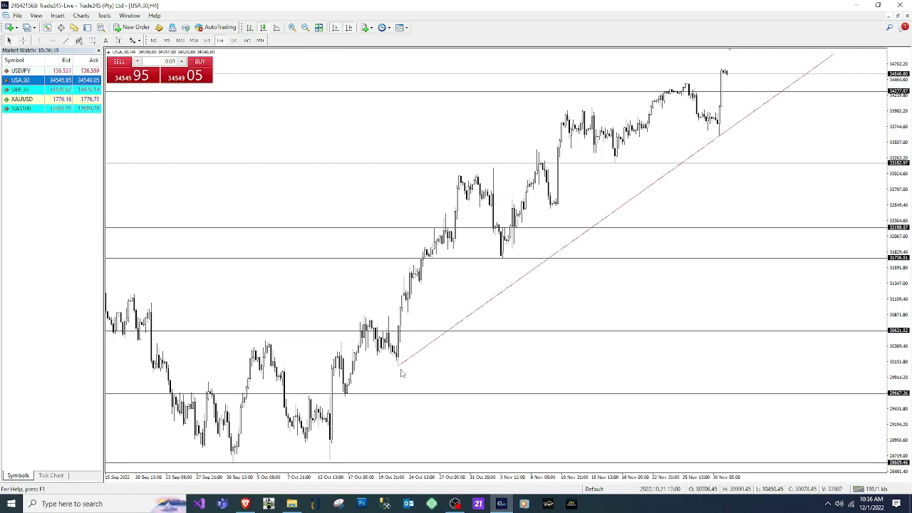
pyautogui.moveTo(400, 369); pyautogui.dragTo(378, 386)
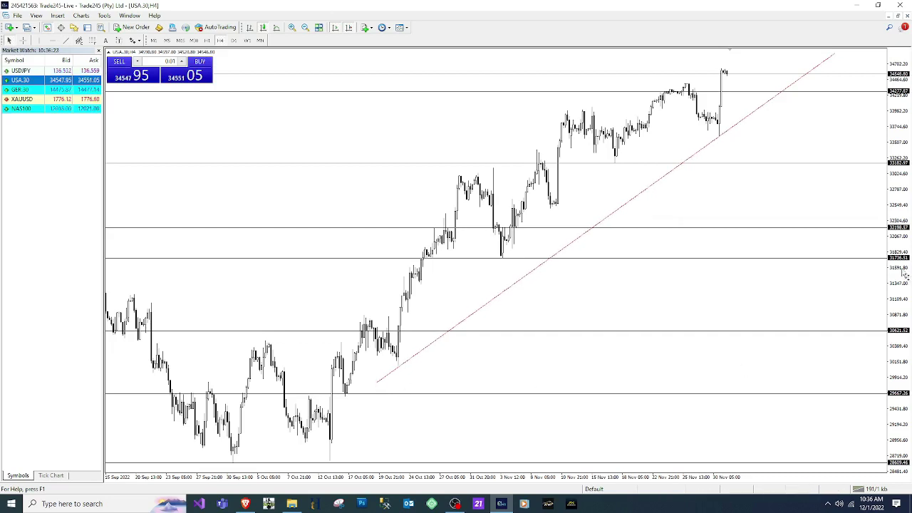
# - Draw an upper rising trendline across the late-October and mid-November highs, extending its start back to early October
pyautogui.click(66, 40)
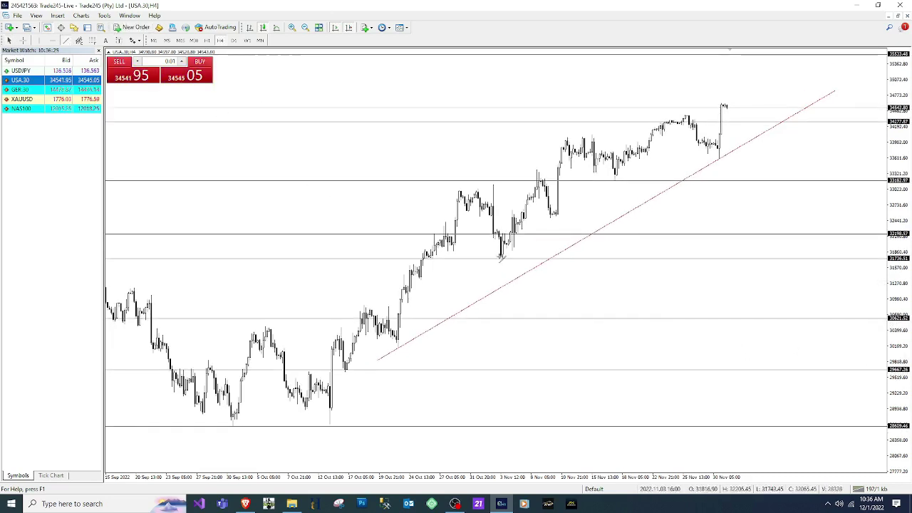
pyautogui.moveTo(452, 194); pyautogui.dragTo(745, 51)
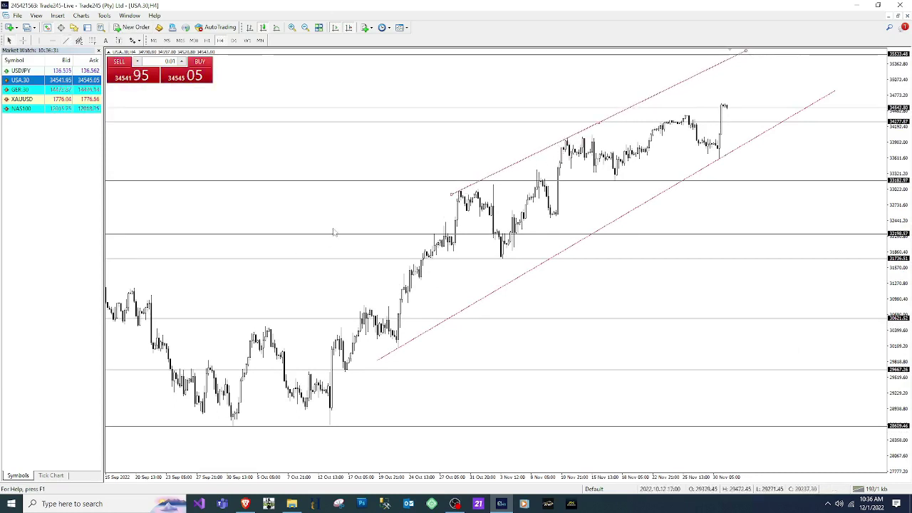
pyautogui.moveTo(452, 194); pyautogui.dragTo(351, 248)
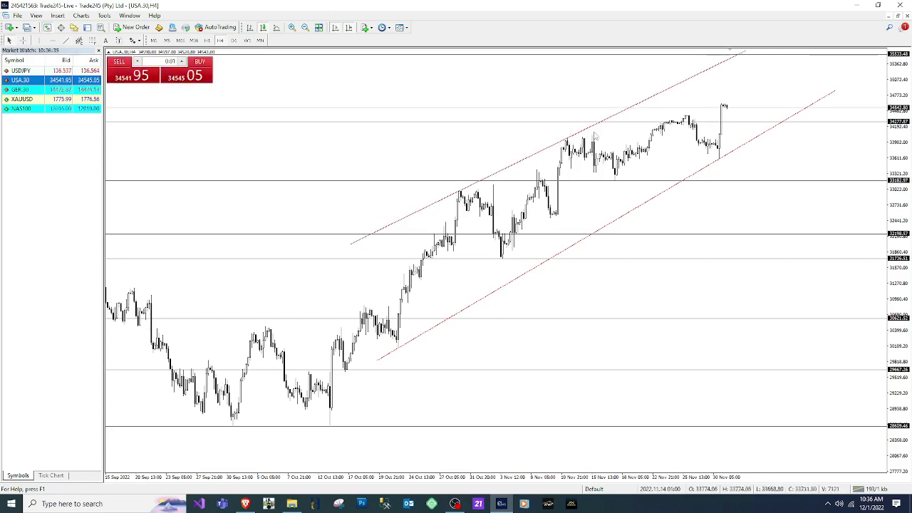
pyautogui.click(746, 64)
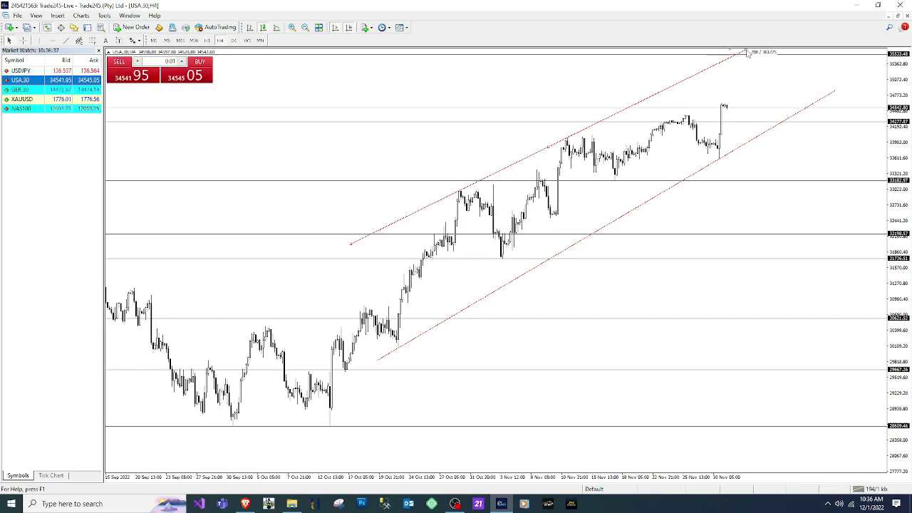
pyautogui.moveTo(902, 95); pyautogui.dragTo(902, 114)
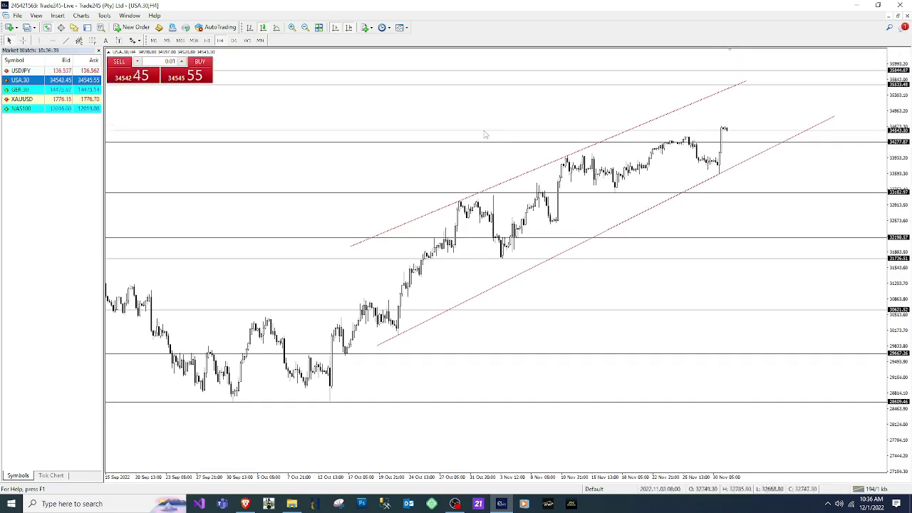
pyautogui.click(307, 27)
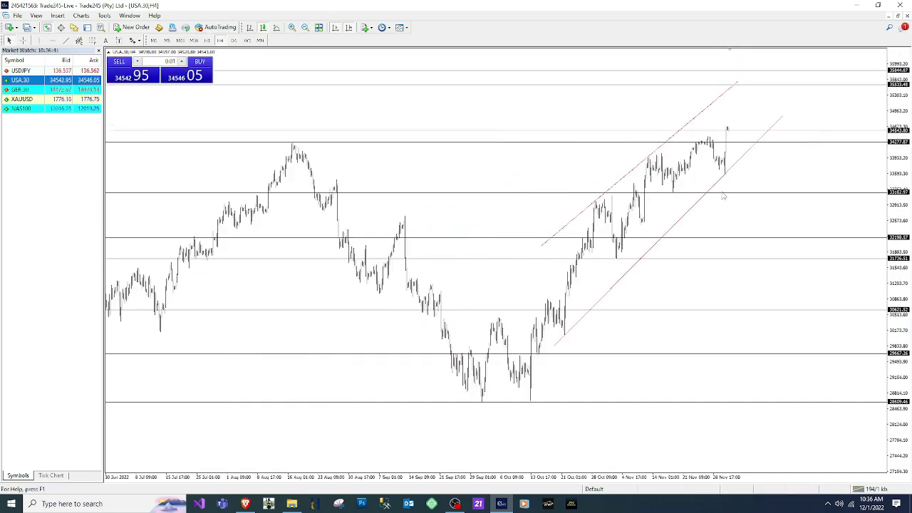
pyautogui.moveTo(542, 248); pyautogui.dragTo(497, 289)
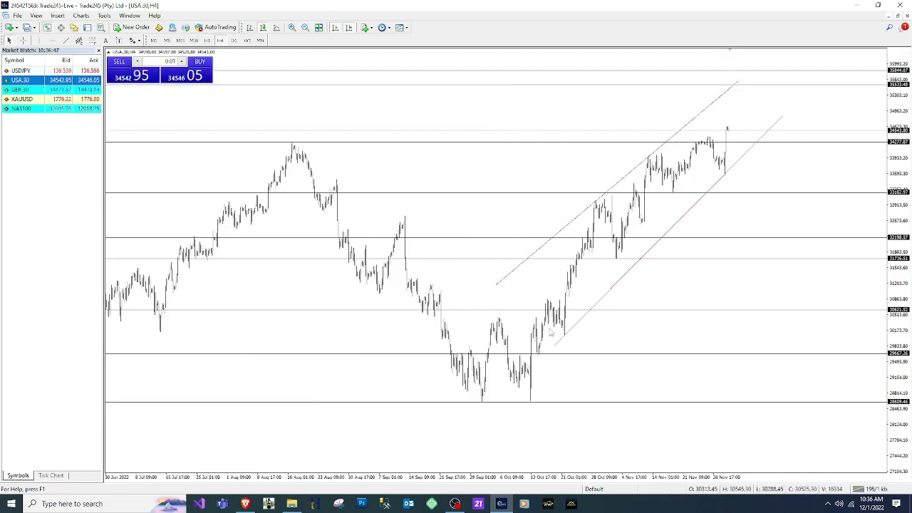
# - Draw a rectangle zone over the 33182.97 line from the late-October high to beyond the current price and narrow its height
pyautogui.click(292, 27)
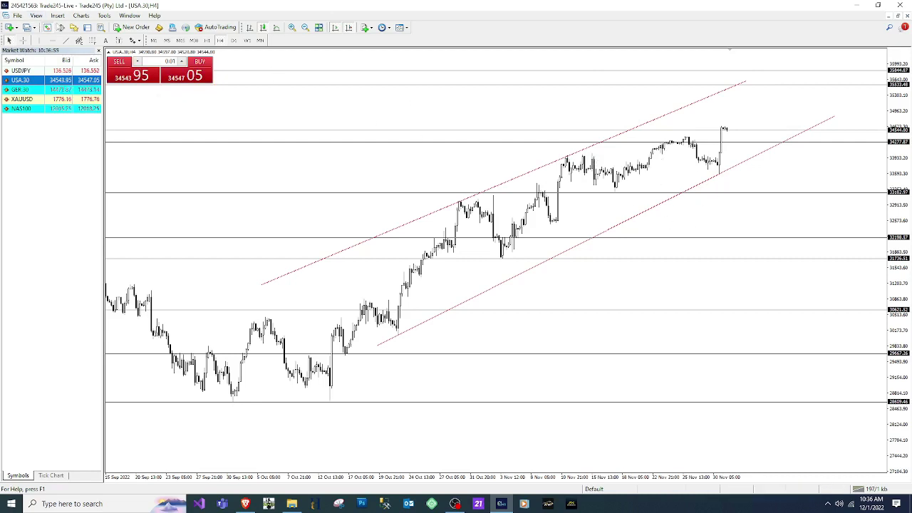
pyautogui.click(57, 15)
pyautogui.moveTo(81, 87)
pyautogui.click(151, 86)
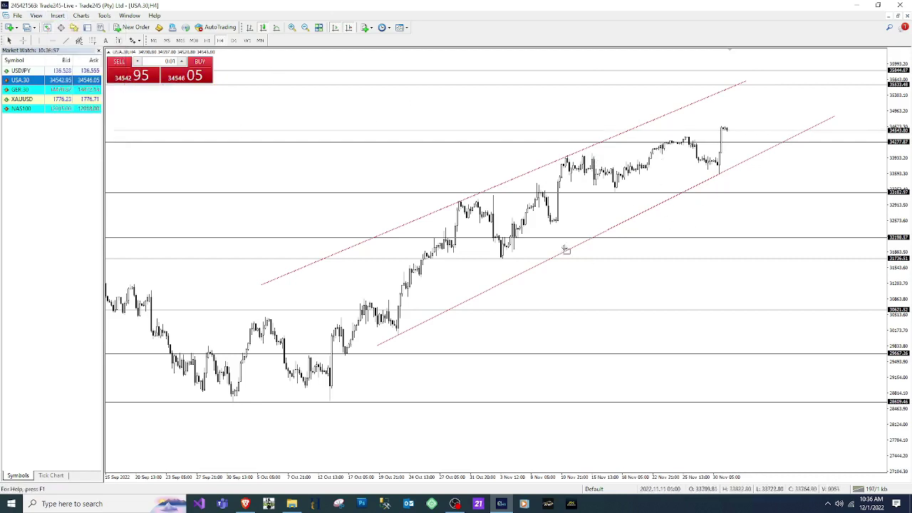
pyautogui.moveTo(459, 191); pyautogui.dragTo(889, 197)
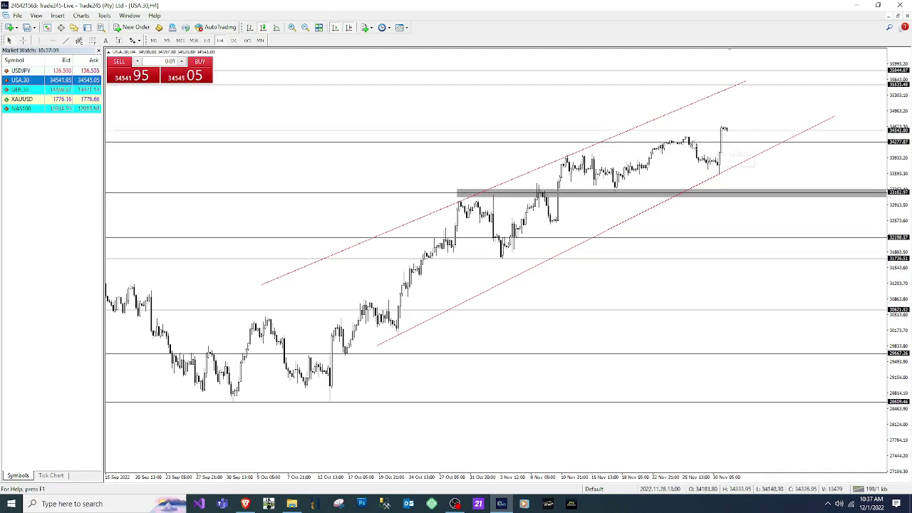
pyautogui.click(292, 27)
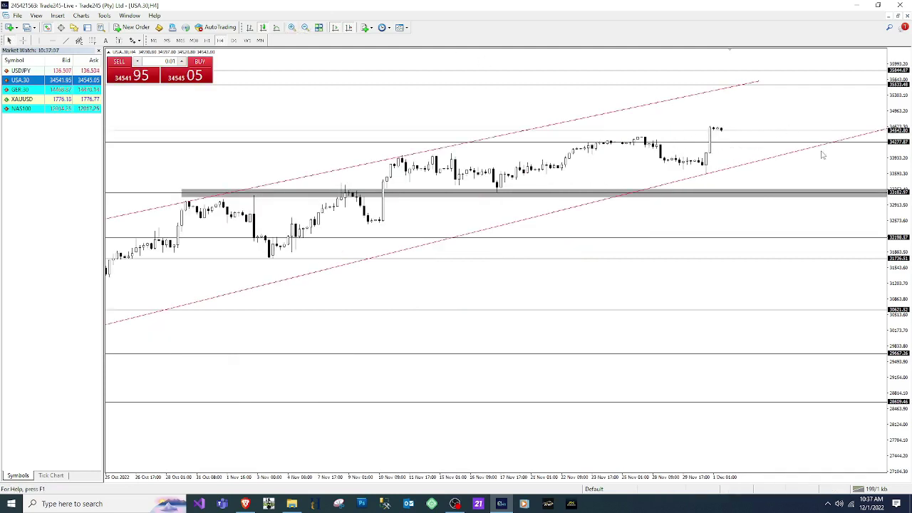
pyautogui.moveTo(909, 230); pyautogui.dragTo(897, 208)
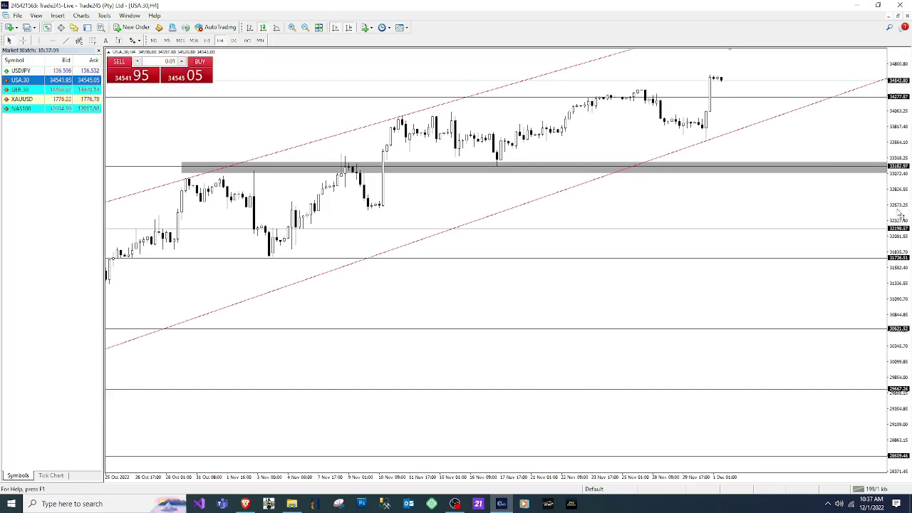
pyautogui.moveTo(181, 255); pyautogui.dragTo(184, 242)
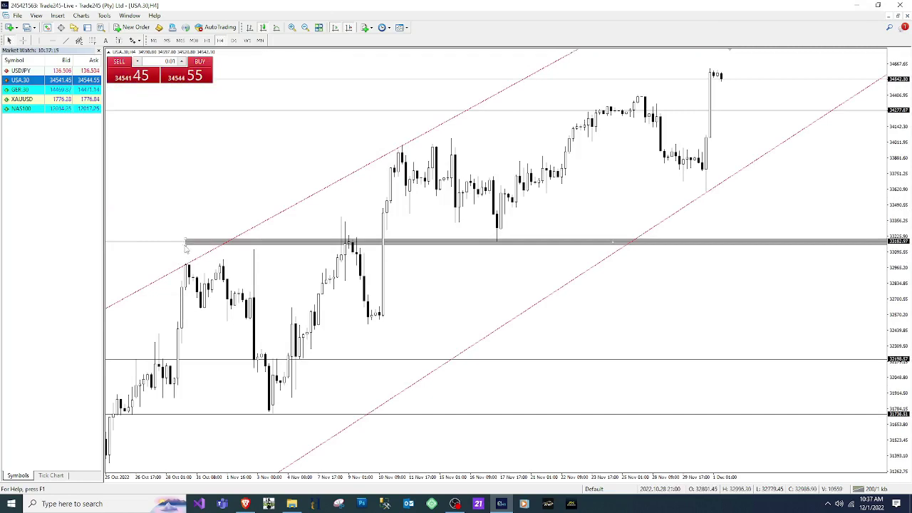
# - Switch to the Daily chart and draw a falling trendline from the 36947 high through the August 2022 high
pyautogui.click(305, 27)
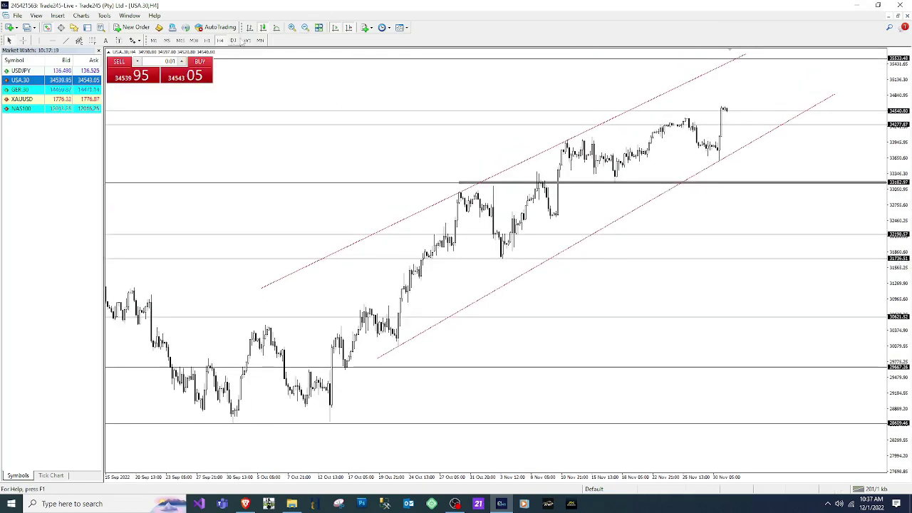
pyautogui.click(305, 27)
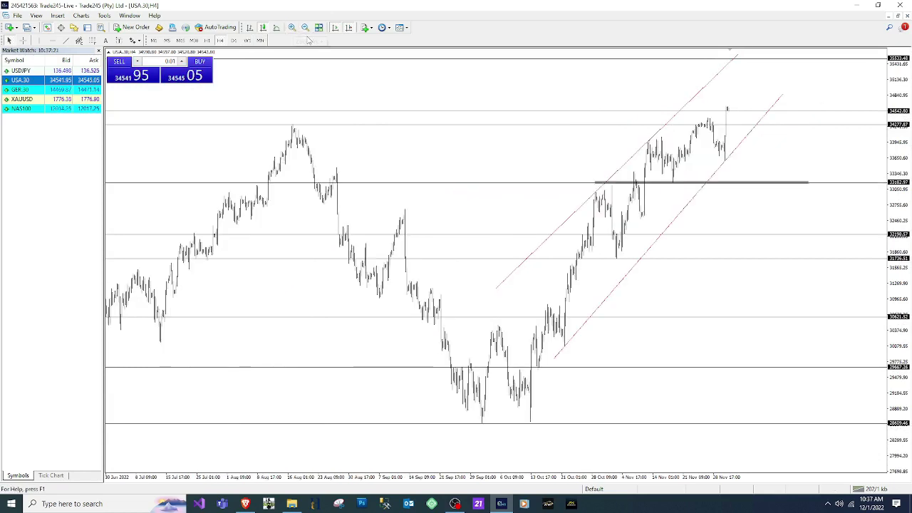
pyautogui.press('-')
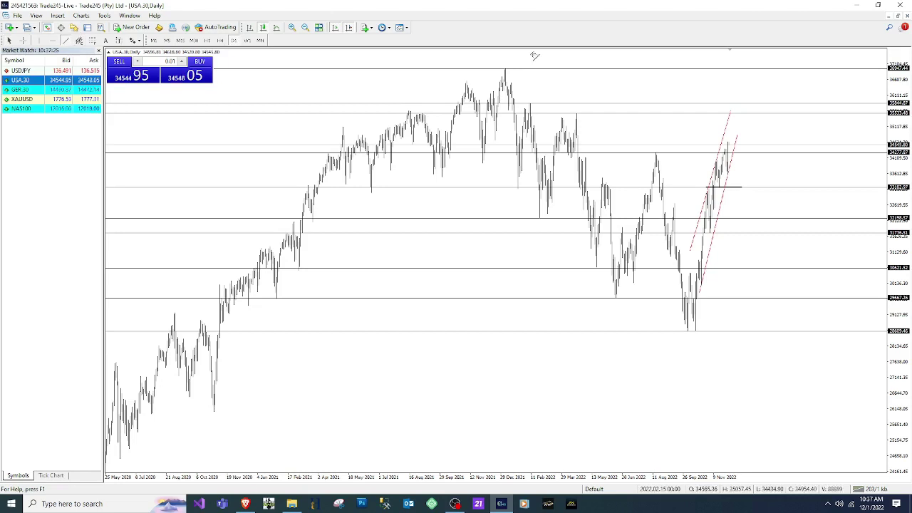
pyautogui.moveTo(503, 69); pyautogui.dragTo(877, 272)
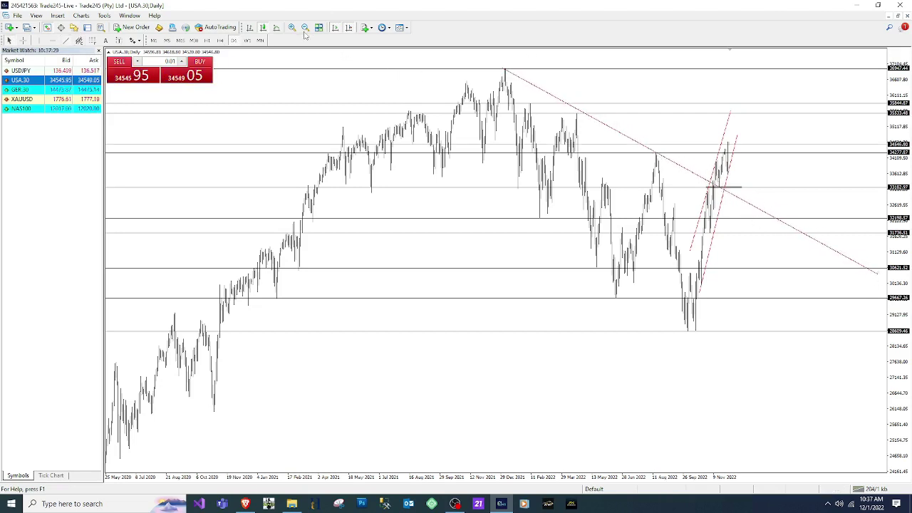
# - Delete the falling trendline from the Daily chart
pyautogui.press('+')
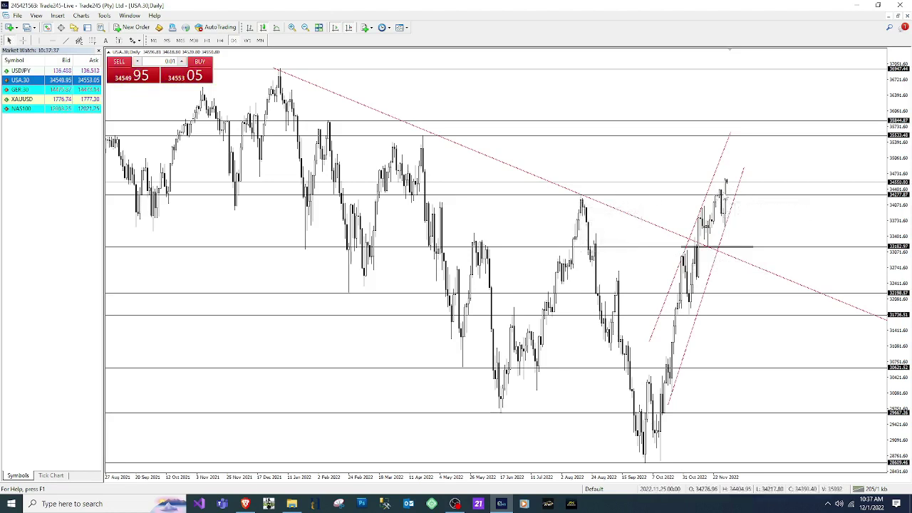
pyautogui.rightClick(755, 268)
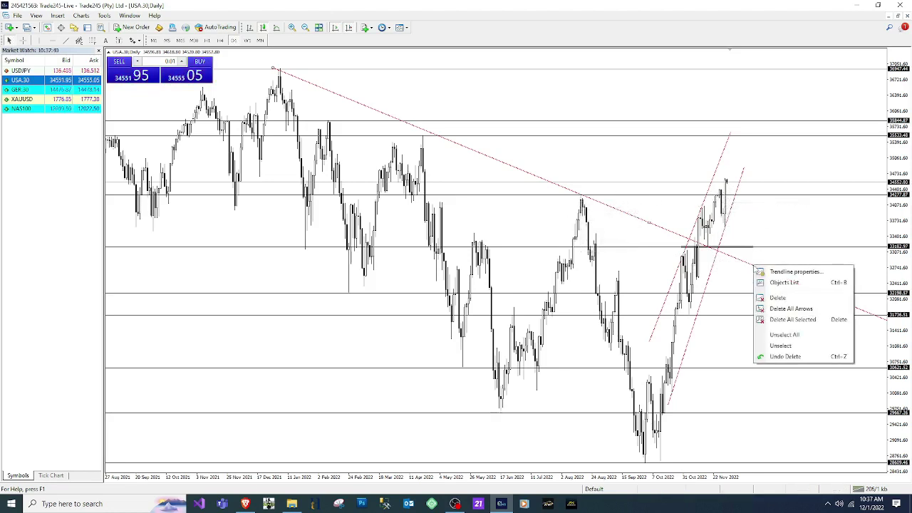
pyautogui.click(777, 298)
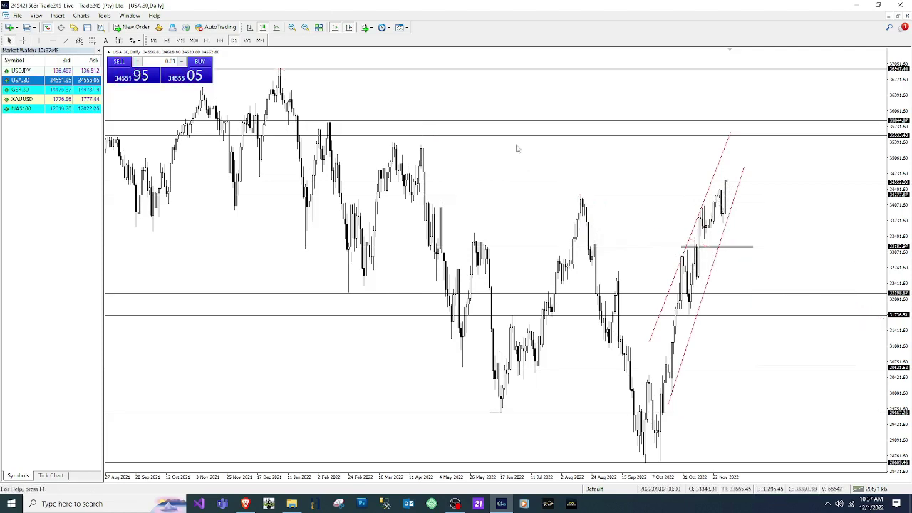
# - Switch the chart to H1 and measure the latest rally with the crosshair, from the 30 November low up to its high
pyautogui.click(220, 41)
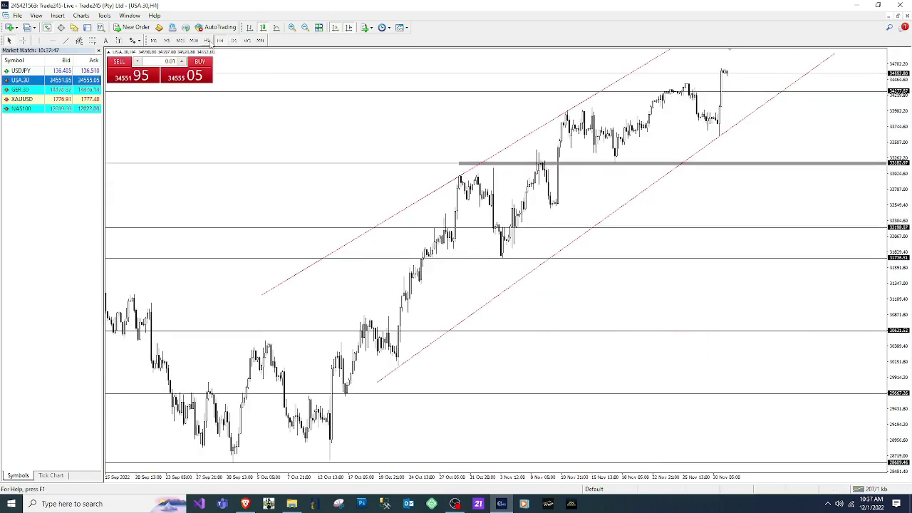
pyautogui.click(206, 41)
pyautogui.click(305, 27)
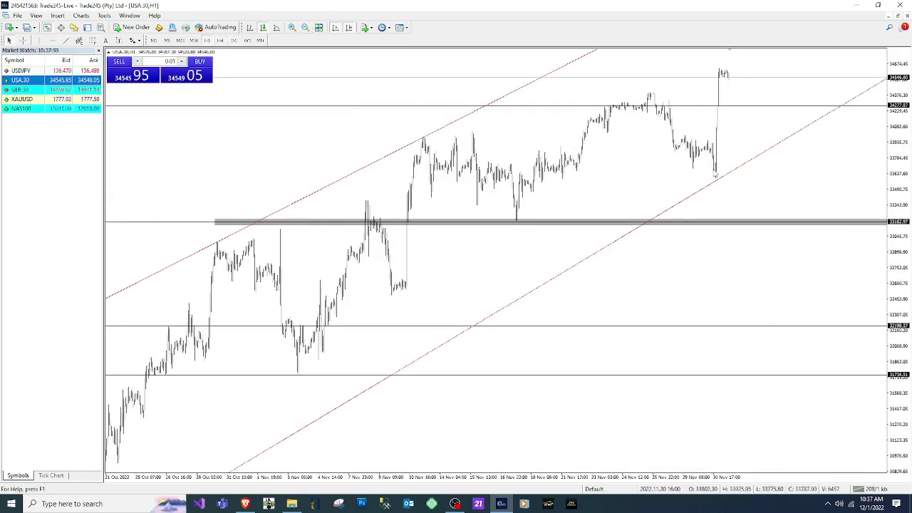
pyautogui.click(291, 27)
pyautogui.click(23, 40)
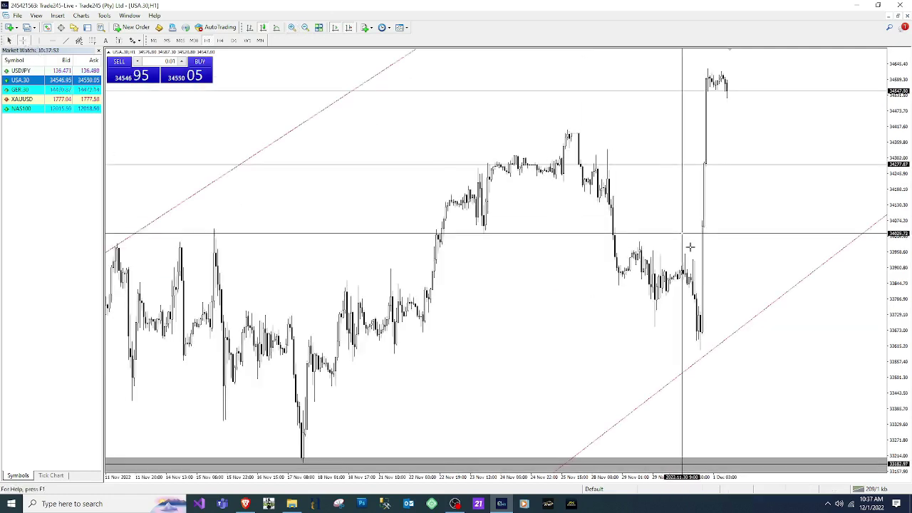
pyautogui.moveTo(714, 332); pyautogui.dragTo(713, 78)
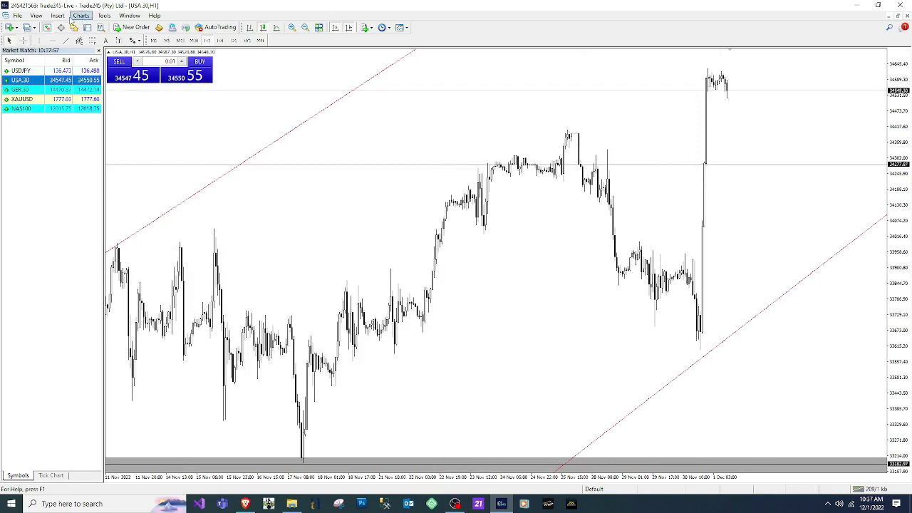
# - Draw a thin rectangle zone over the 34277.87 line, from the upper channel line in mid-November to beyond the current price
pyautogui.click(57, 15)
pyautogui.moveTo(79, 85)
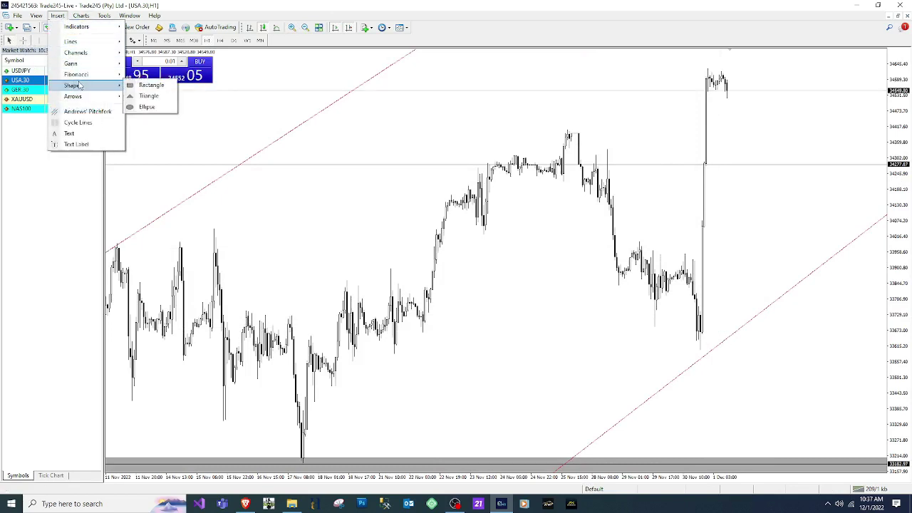
pyautogui.click(149, 84)
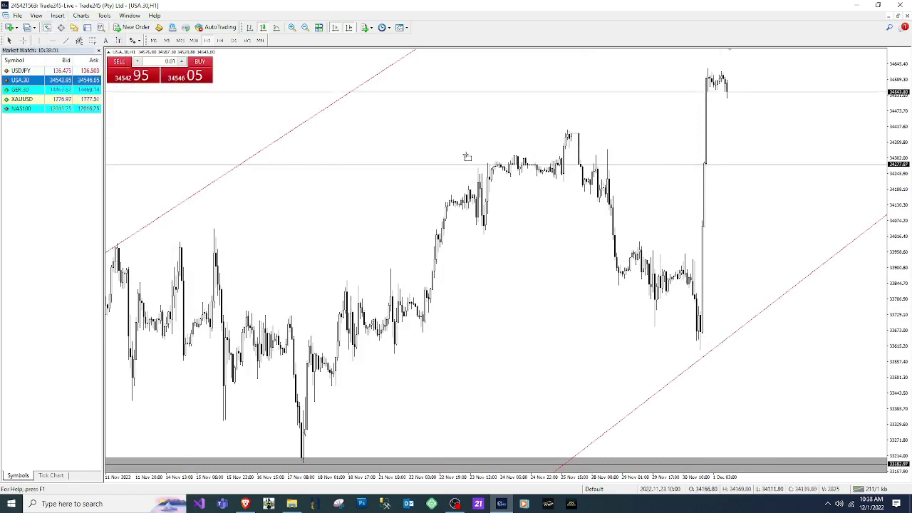
pyautogui.moveTo(242, 163); pyautogui.dragTo(891, 168)
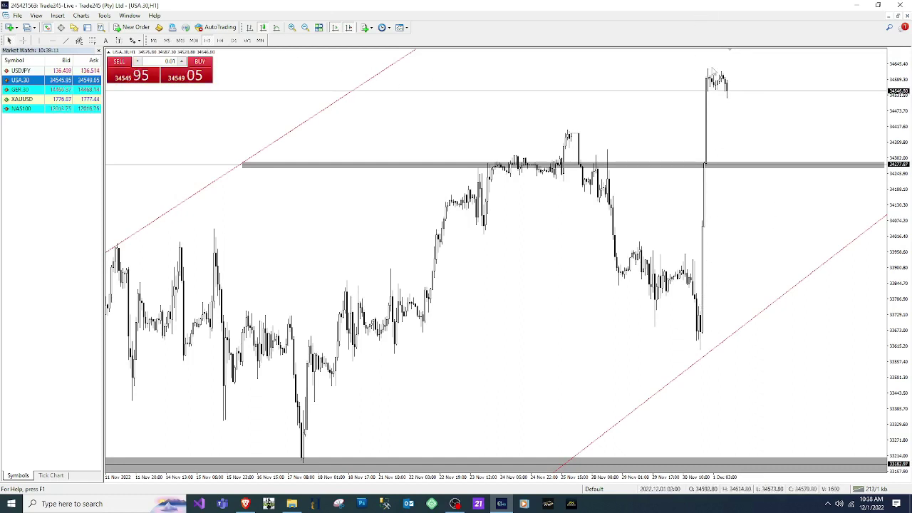
# - Measure the drop from the current price to the 34277.87 zone and draw a falling trendline along that path
pyautogui.click(22, 41)
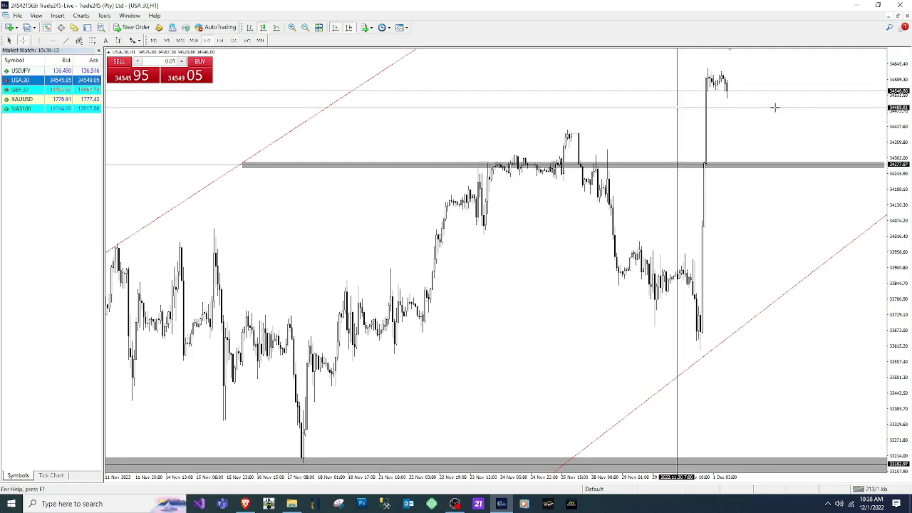
pyautogui.moveTo(722, 76); pyautogui.dragTo(776, 161)
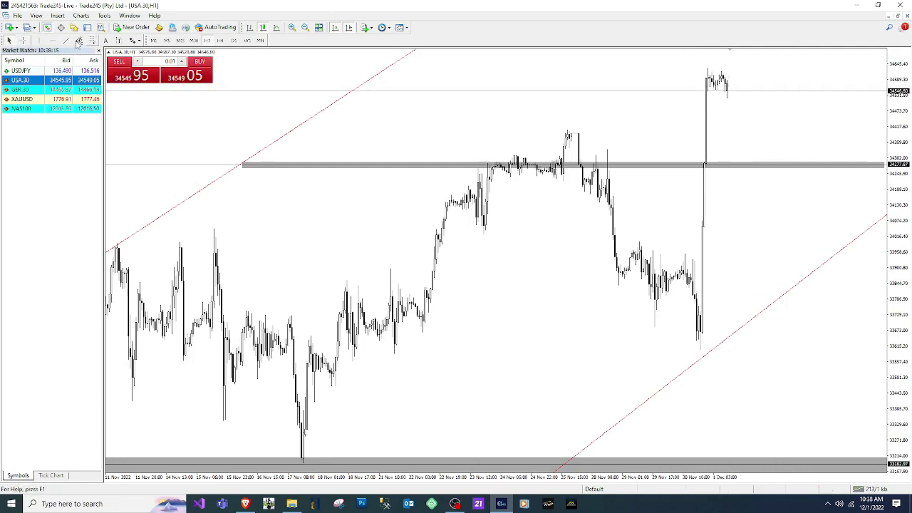
pyautogui.moveTo(773, 137); pyautogui.dragTo(782, 168)
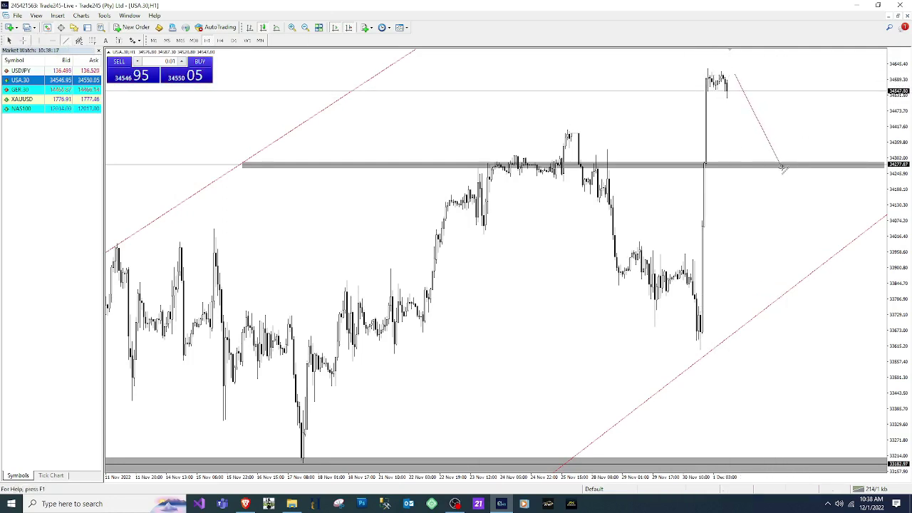
# - Draw a rising trendline from the end of the projected pullback up to the 35533.48 line
pyautogui.click(305, 27)
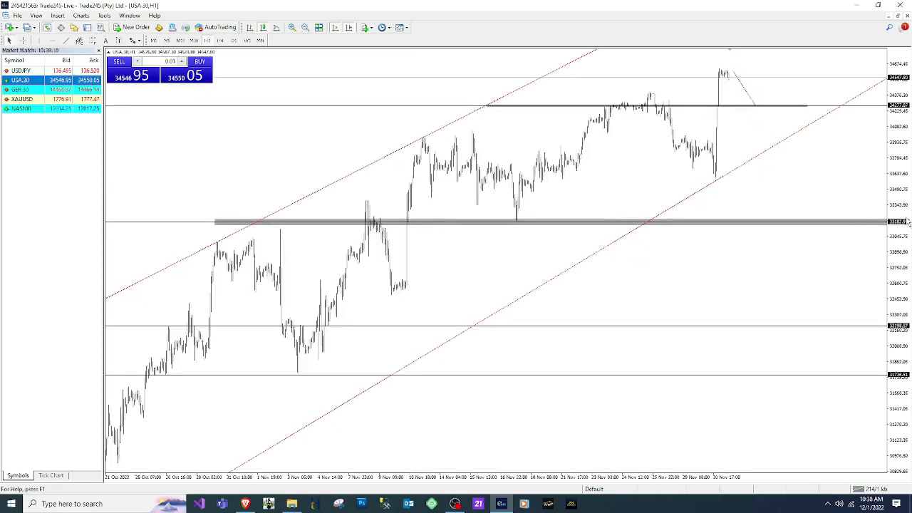
pyautogui.moveTo(905, 189); pyautogui.dragTo(905, 293)
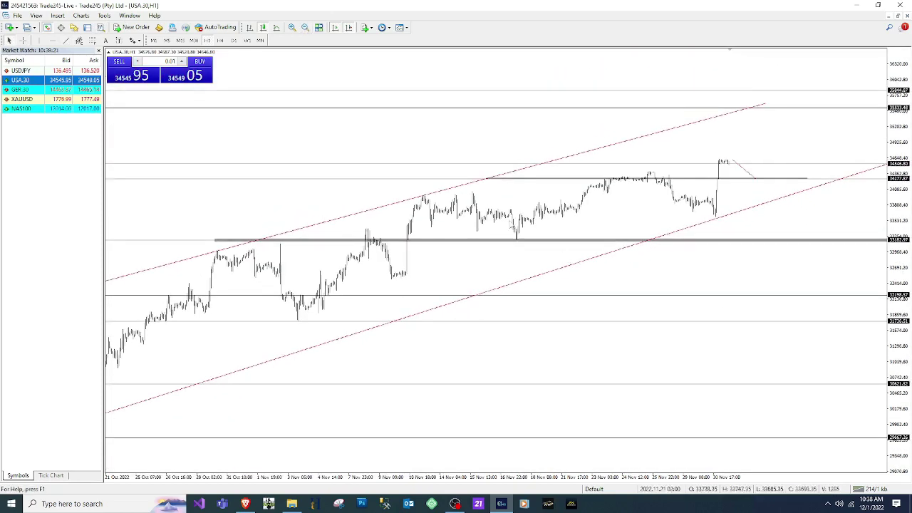
pyautogui.click(65, 41)
pyautogui.moveTo(757, 178); pyautogui.dragTo(768, 110)
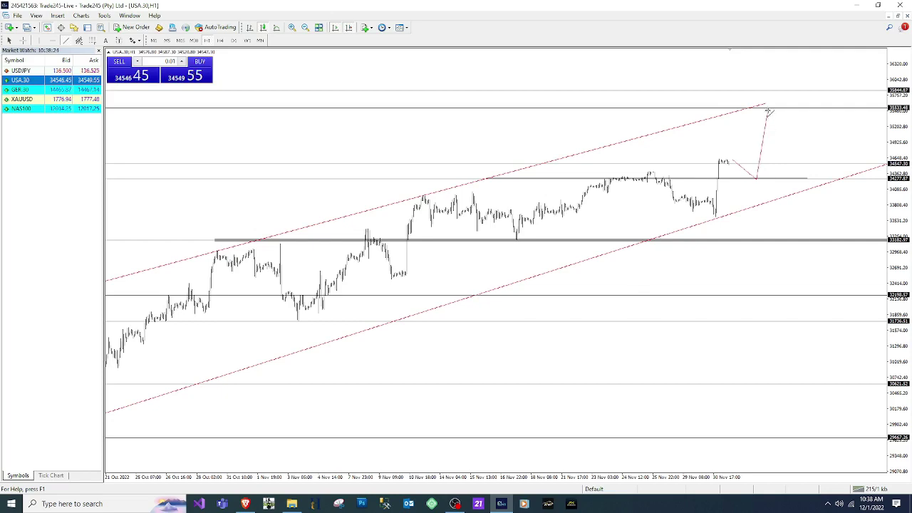
# - Move the rectangle zone slightly so that it lies centred on the 34277.87 line
pyautogui.click(305, 27)
pyautogui.moveTo(908, 151); pyautogui.dragTo(908, 111)
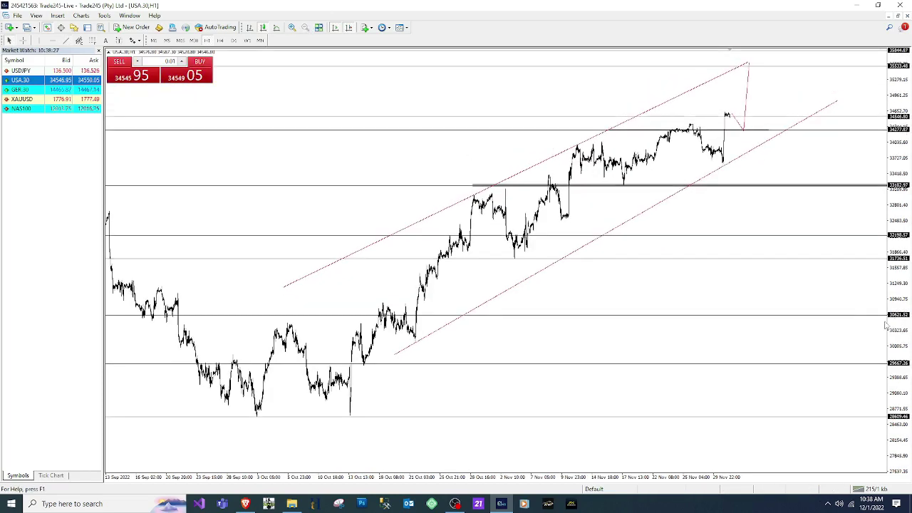
pyautogui.moveTo(907, 145); pyautogui.dragTo(744, 118)
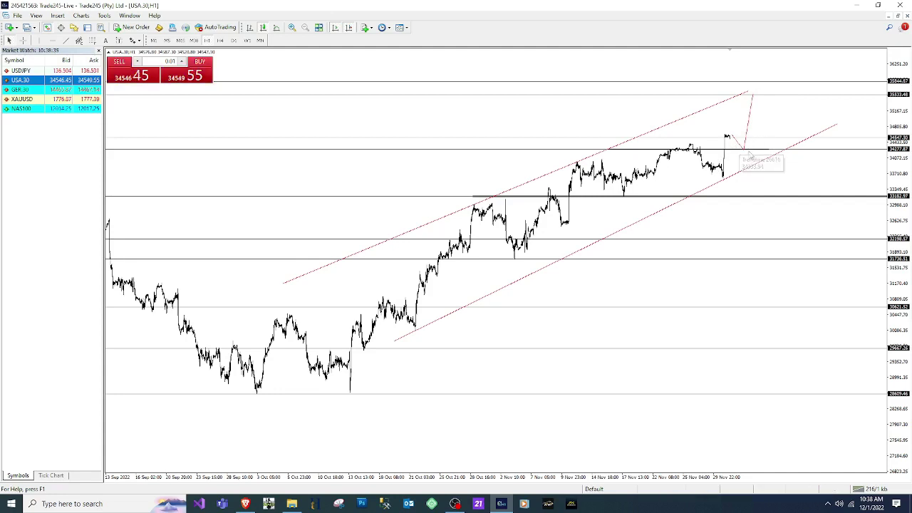
pyautogui.moveTo(901, 205); pyautogui.dragTo(899, 187)
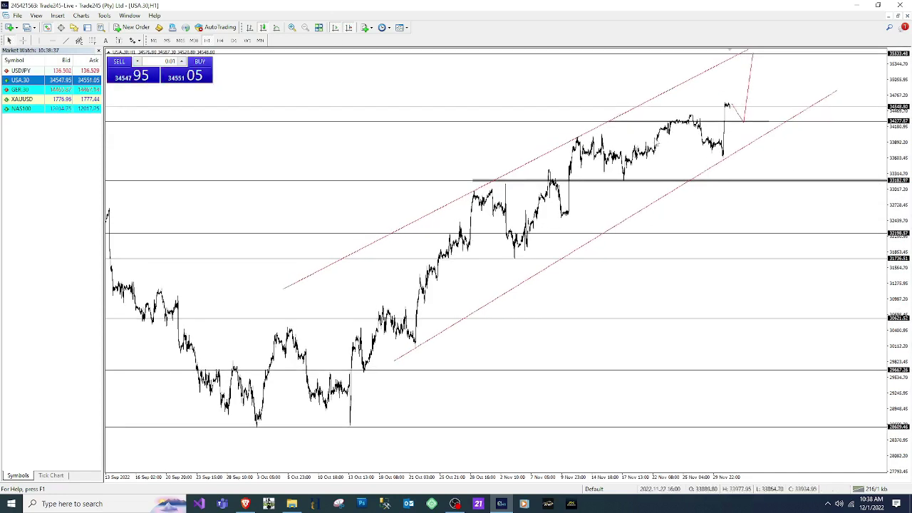
pyautogui.click(770, 123)
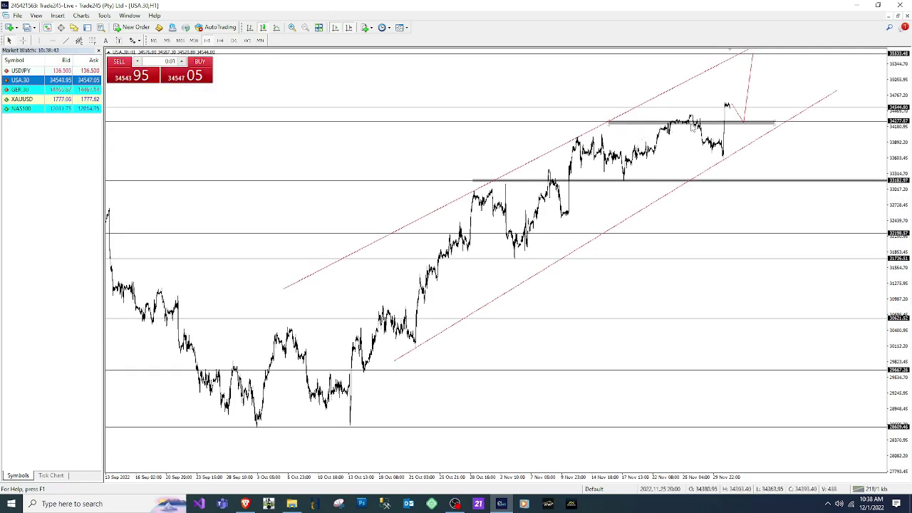
pyautogui.moveTo(693, 127); pyautogui.dragTo(690, 126)
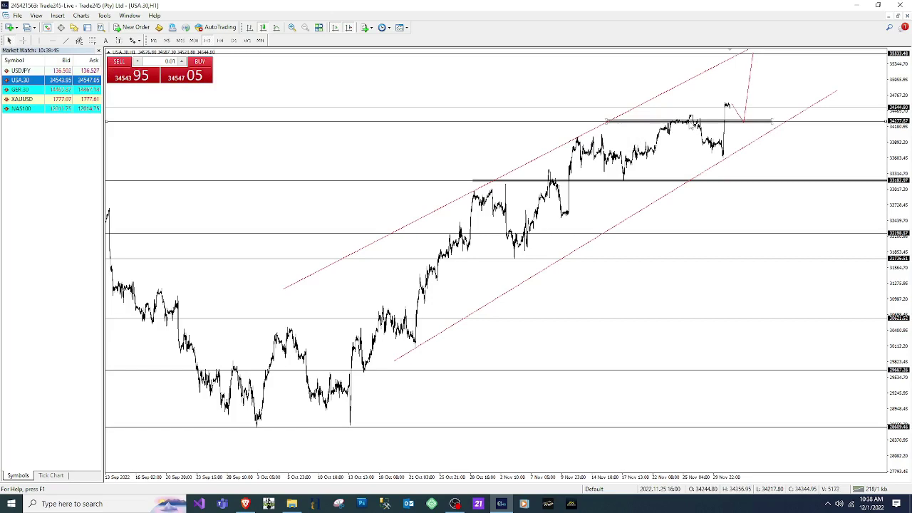
# - Switch to the browser, review the actual and forecast figures on Investing.com's U.S. Nonfarm Payrolls page, and return to the MetaTrader chart
pyautogui.hotkey('alt', 'Tab')
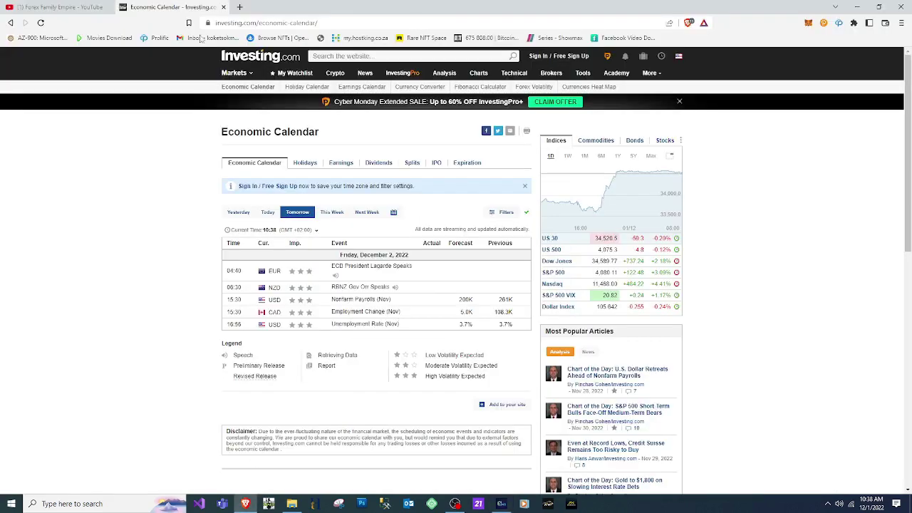
pyautogui.click(382, 301)
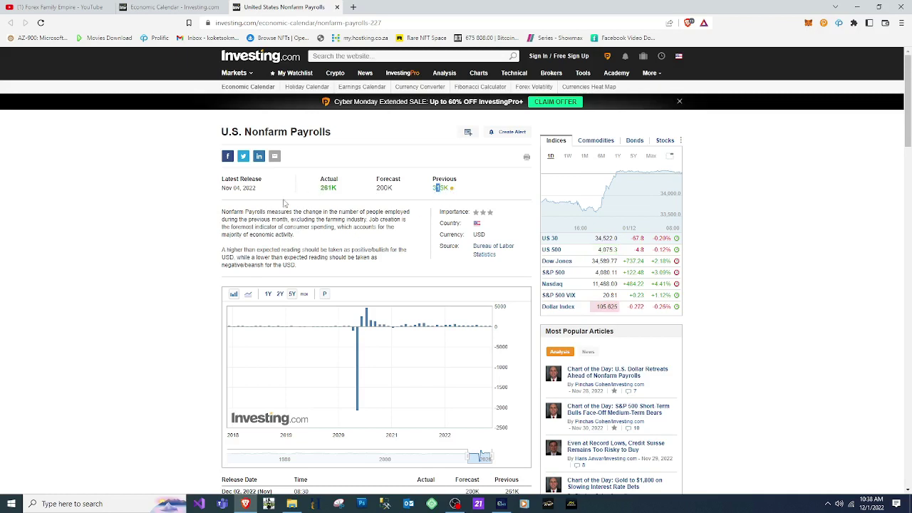
pyautogui.doubleClick(328, 187)
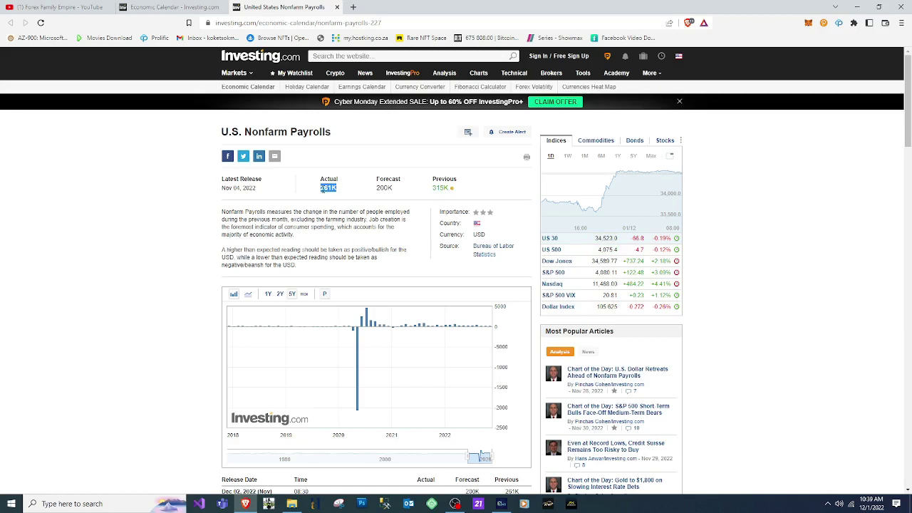
pyautogui.click(346, 193)
pyautogui.moveTo(396, 193); pyautogui.dragTo(345, 186)
pyautogui.click(403, 208)
pyautogui.click(860, 7)
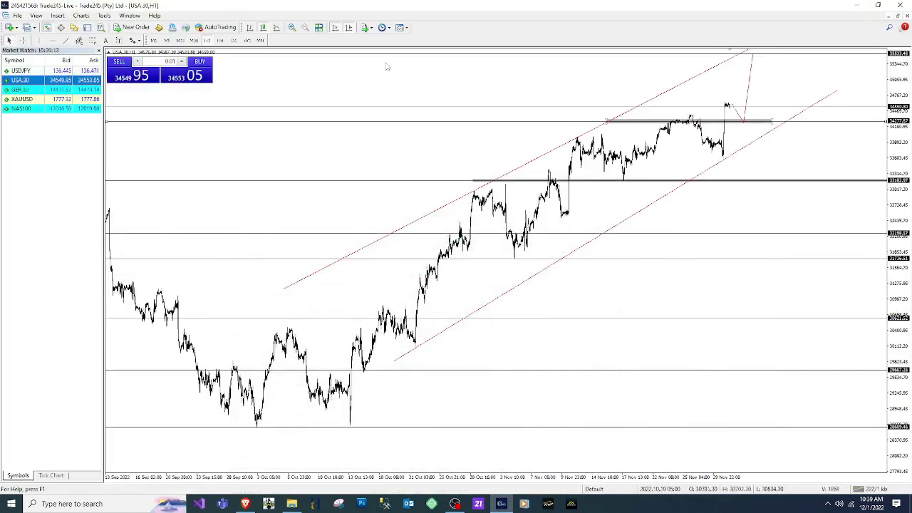
# - Extend the lower channel line back to the mid-October low and measure the projected pullback to the 34277.87 zone
pyautogui.moveTo(399, 361); pyautogui.dragTo(355, 386)
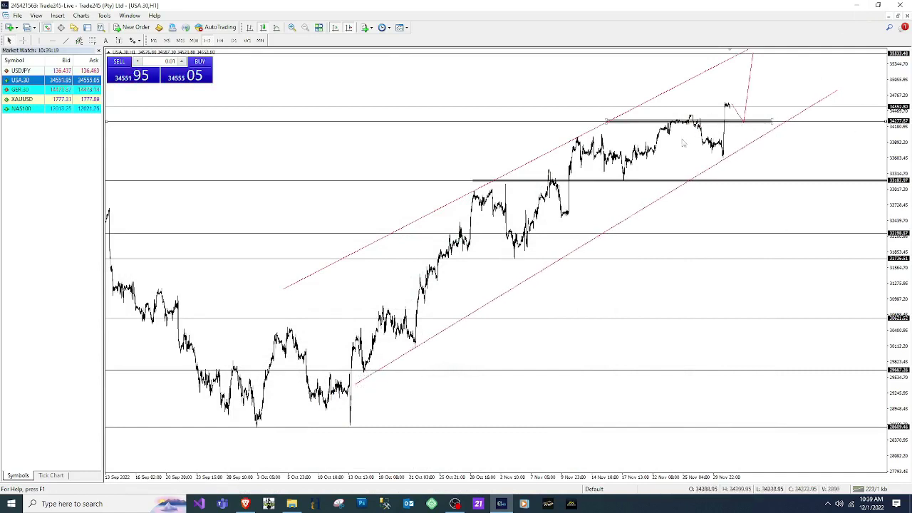
pyautogui.press('+')
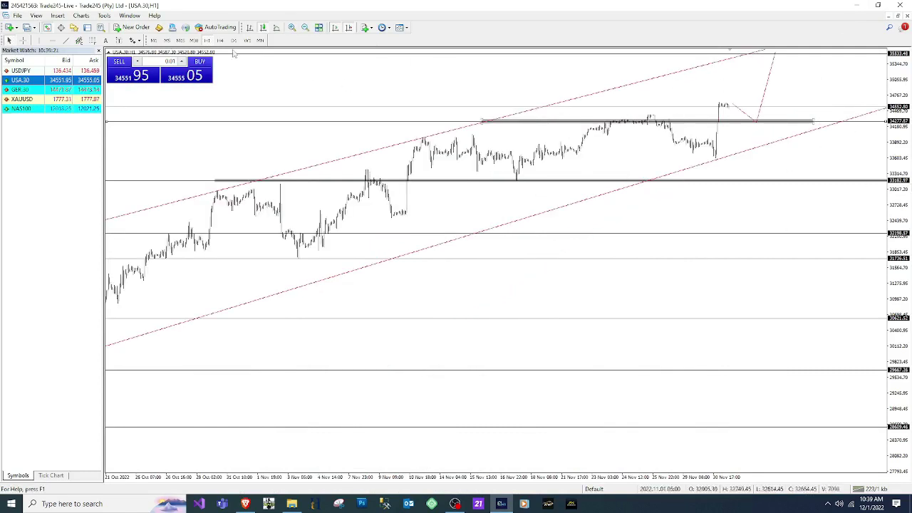
pyautogui.middleClick(747, 106)
pyautogui.moveTo(741, 105); pyautogui.dragTo(755, 123)
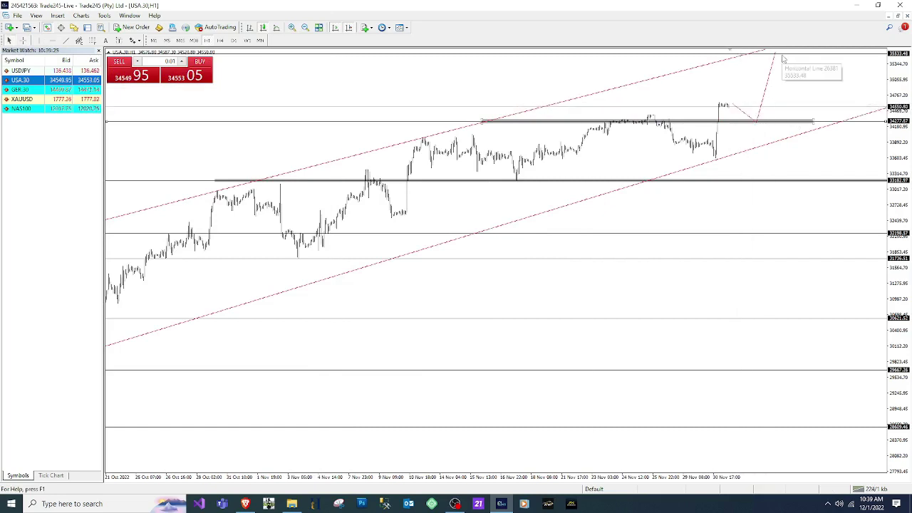
# - Draw a rectangle target zone around the end of the projected rise, covering the 35844.87 and 35533.48 lines
pyautogui.moveTo(903, 126)
pyautogui.mouseDown()
pyautogui.moveTo(905, 169)
pyautogui.moveTo(902, 139)
pyautogui.mouseUp()
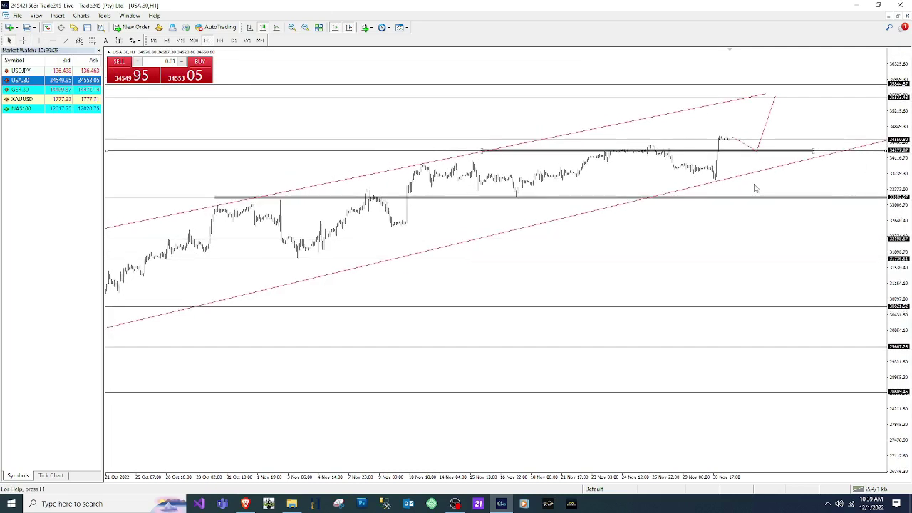
pyautogui.click(80, 15)
pyautogui.moveTo(57, 15)
pyautogui.moveTo(100, 85)
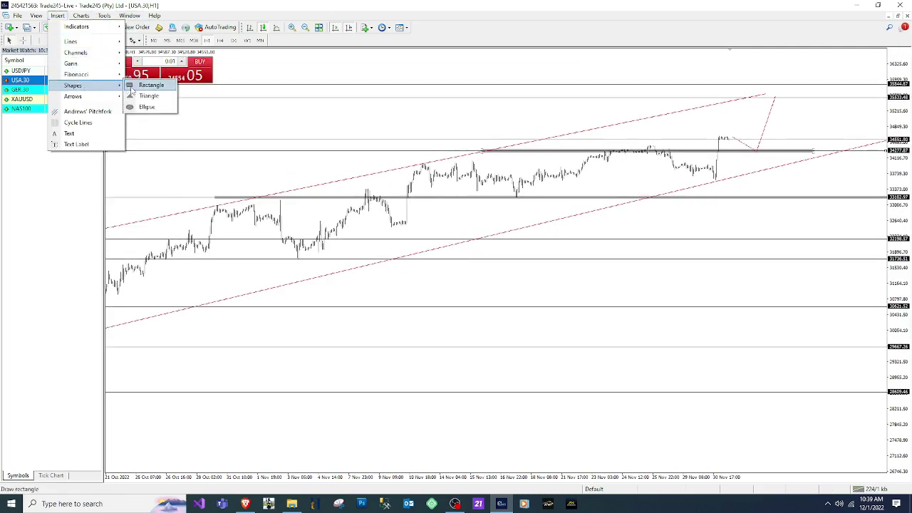
pyautogui.click(148, 85)
pyautogui.moveTo(761, 81); pyautogui.dragTo(795, 106)
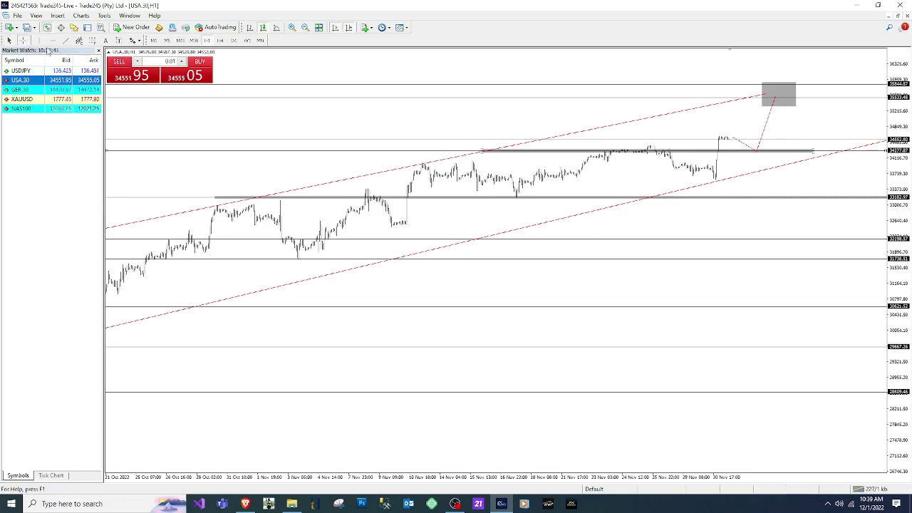
# - Measure a potential fall from the target zone with the crosshair and view the whole channel
pyautogui.middleClick(784, 112)
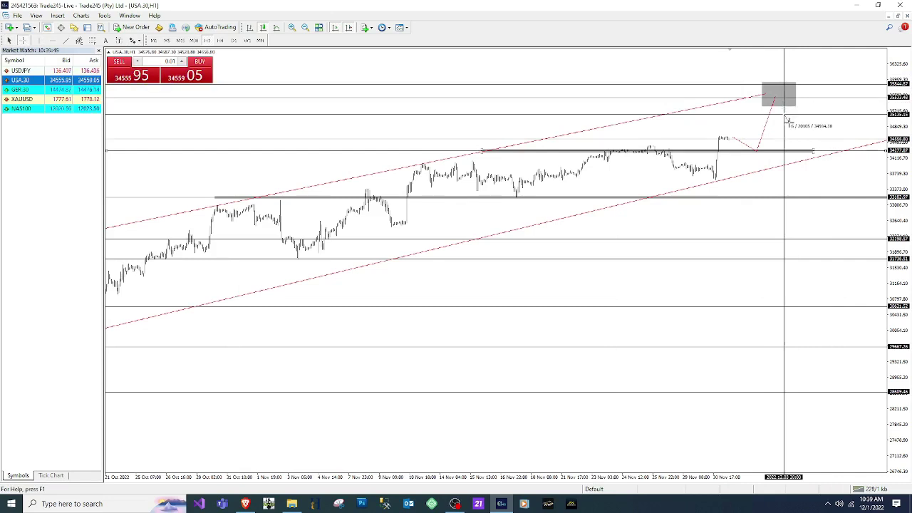
pyautogui.moveTo(781, 84); pyautogui.dragTo(841, 275)
pyautogui.click(305, 27)
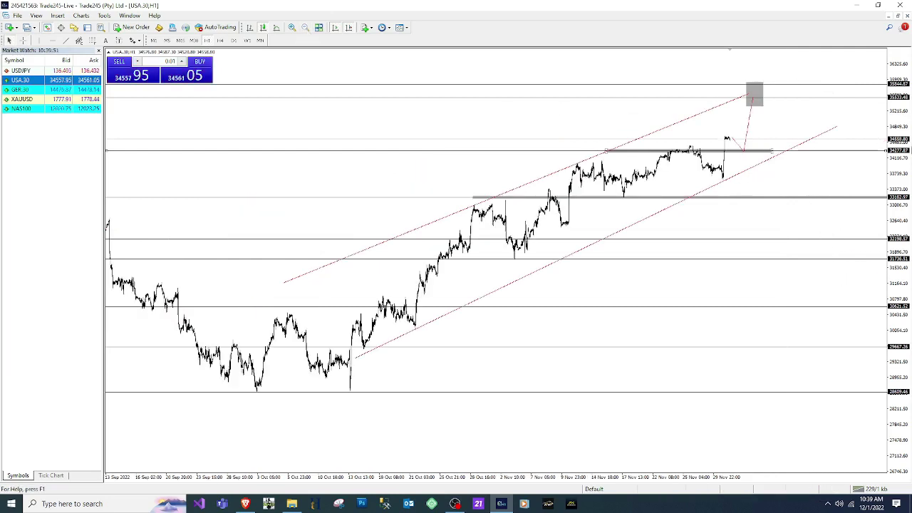
pyautogui.moveTo(905, 135); pyautogui.dragTo(907, 161)
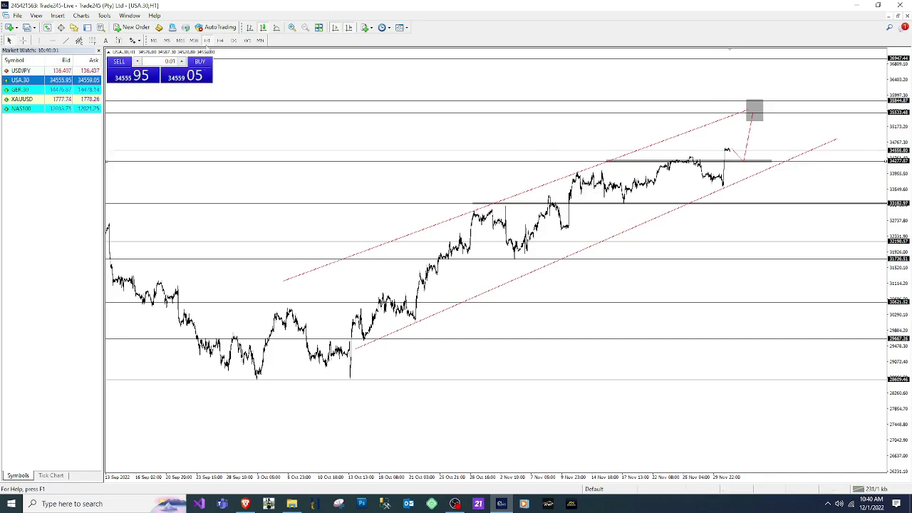
# - Switch the chart to M30 and extend the start of the 34277.87 rectangle zone back to late October
pyautogui.click(194, 41)
pyautogui.moveTo(906, 267); pyautogui.dragTo(876, 84)
pyautogui.moveTo(863, 180); pyautogui.dragTo(590, 93)
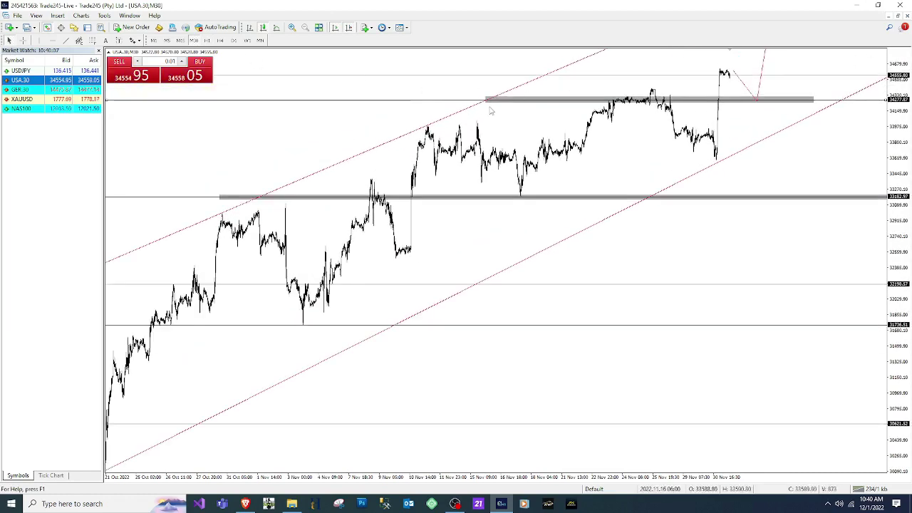
pyautogui.moveTo(490, 108); pyautogui.dragTo(196, 104)
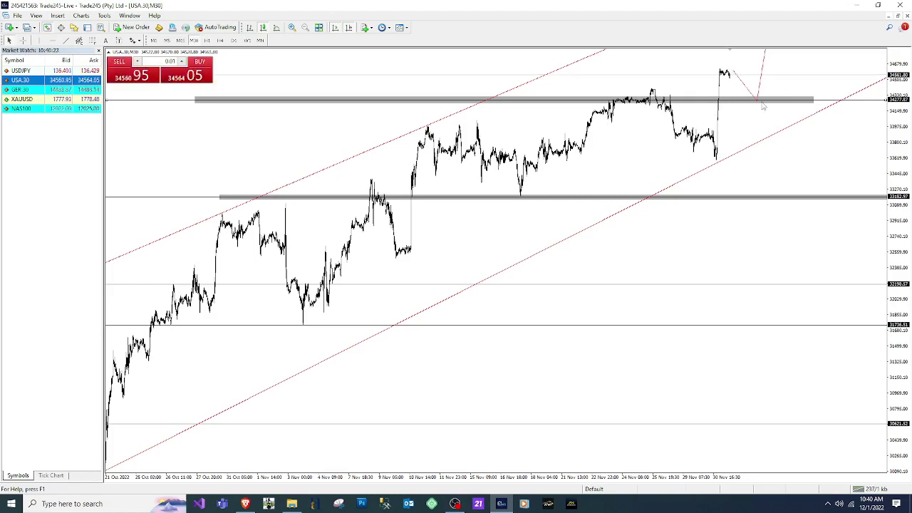
# - Measure the rise from the 34277.87 zone to the target zone and a potential fall from there with the crosshair
pyautogui.moveTo(892, 100); pyautogui.dragTo(810, 159)
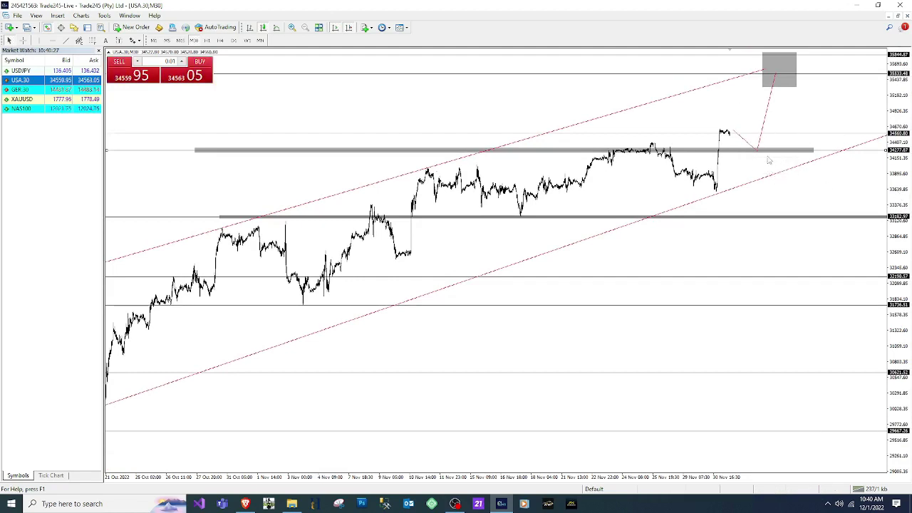
pyautogui.click(23, 40)
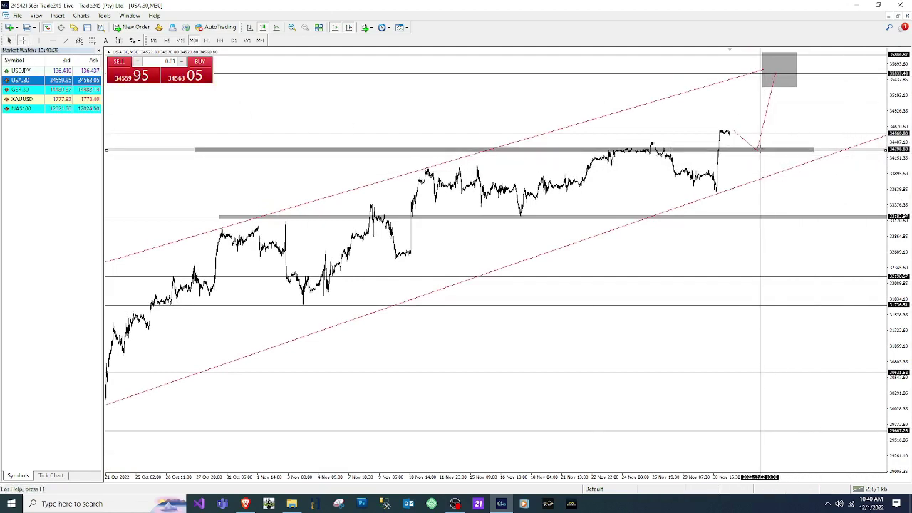
pyautogui.moveTo(748, 155); pyautogui.dragTo(779, 82)
pyautogui.click(22, 41)
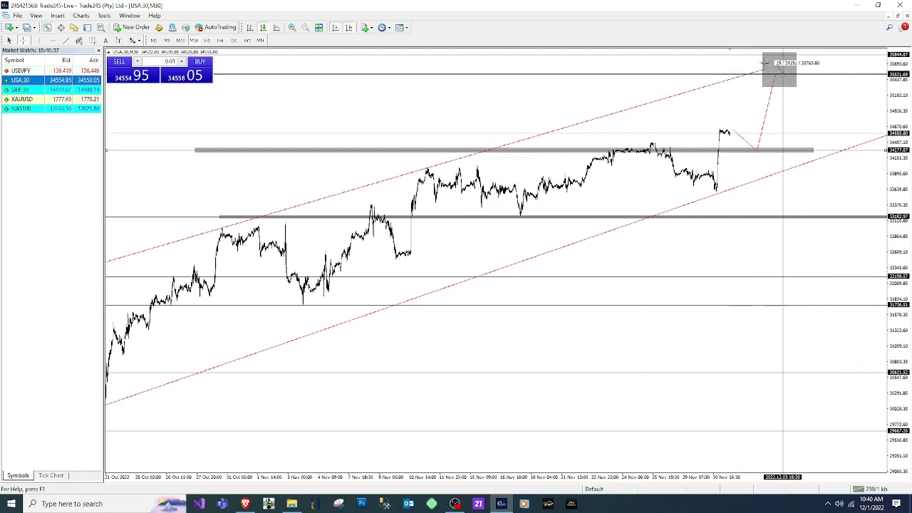
pyautogui.moveTo(784, 74); pyautogui.dragTo(853, 400)
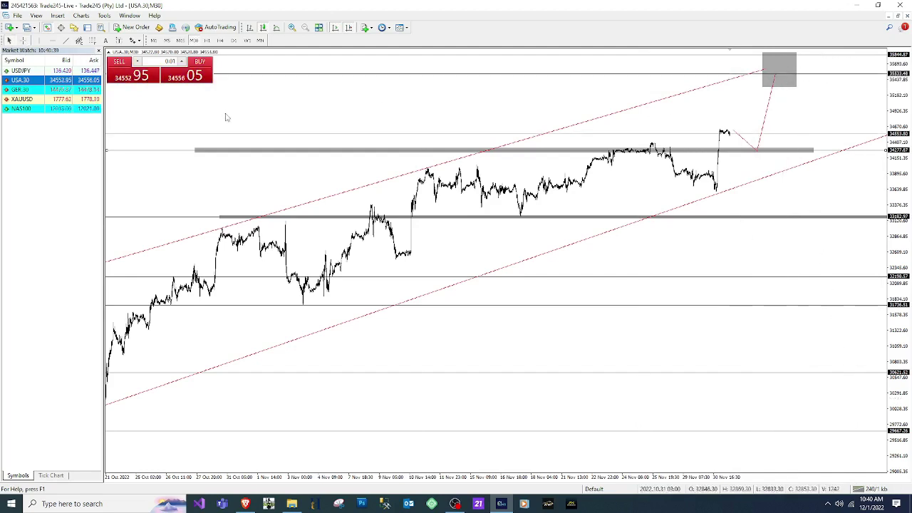
# - Switch the chart back to H1 and adjust its scale to show both rectangle zones and the target zone
pyautogui.click(305, 28)
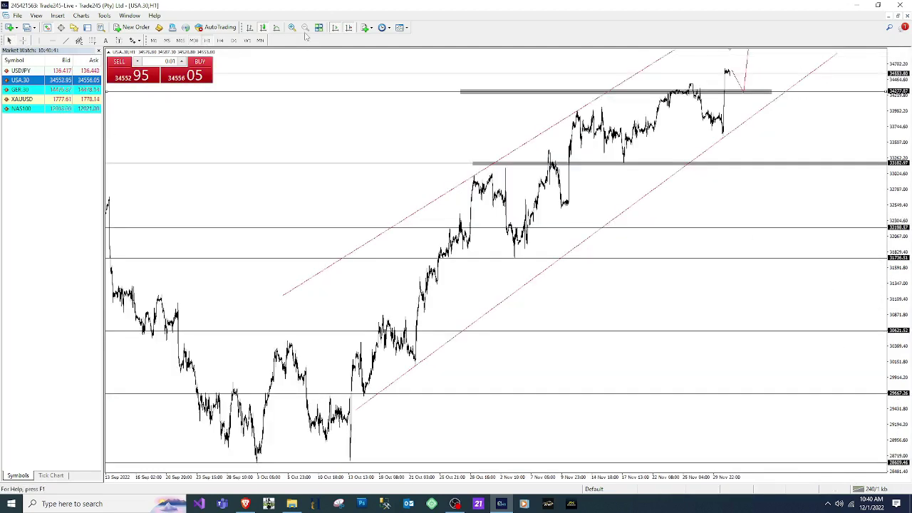
pyautogui.click(292, 27)
pyautogui.moveTo(909, 148); pyautogui.dragTo(909, 175)
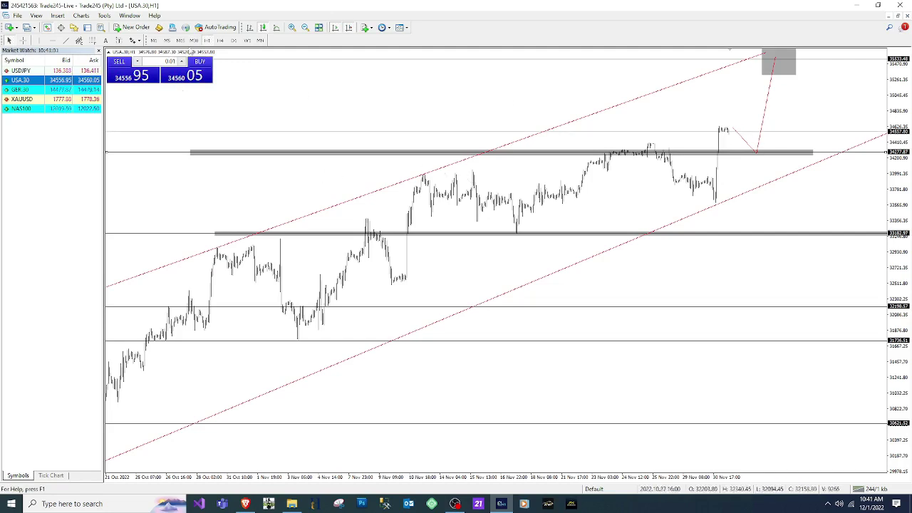
# - Review the USA.30 channel and rectangle zones on the M30, M15 and H1 timeframes
pyautogui.click(193, 40)
pyautogui.moveTo(892, 238); pyautogui.dragTo(891, 333)
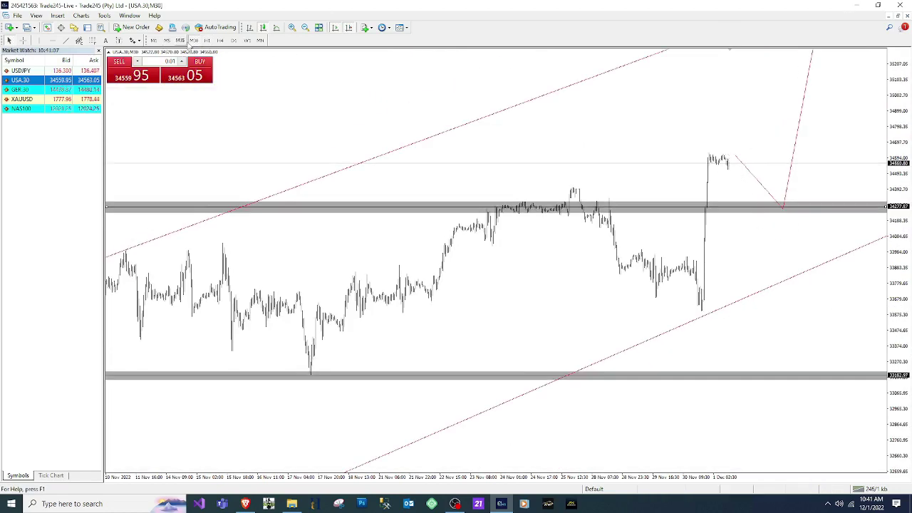
pyautogui.click(180, 41)
pyautogui.click(305, 28)
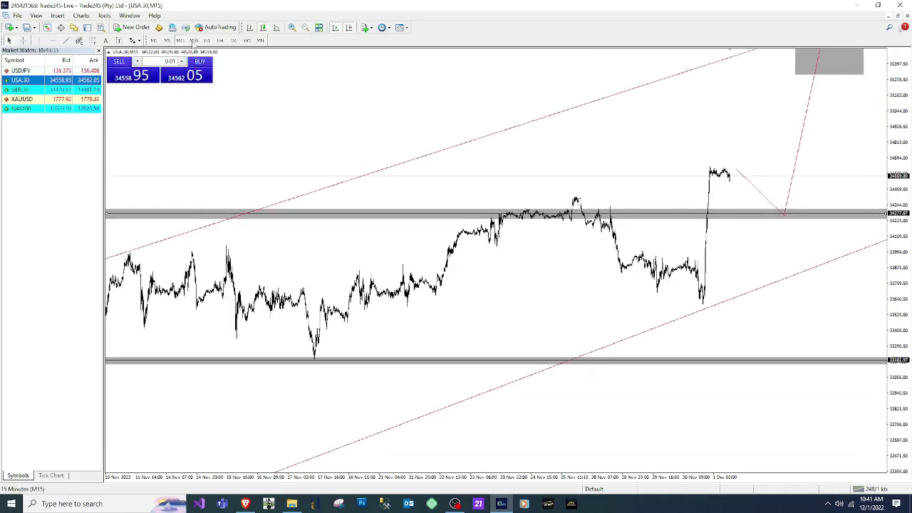
pyautogui.click(207, 41)
# - Switch the USA.30 chart to H4 and extend the upper channel trendline beyond the grey target zone
pyautogui.click(221, 40)
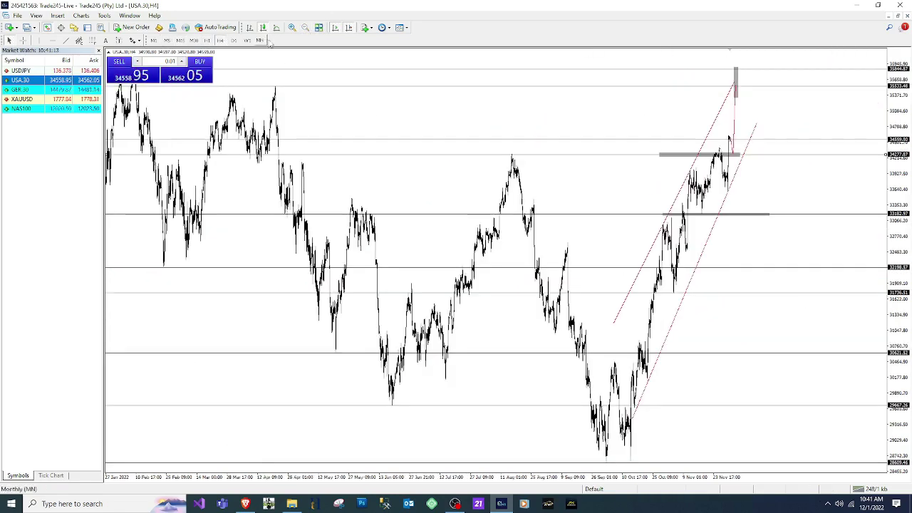
pyautogui.click(300, 27)
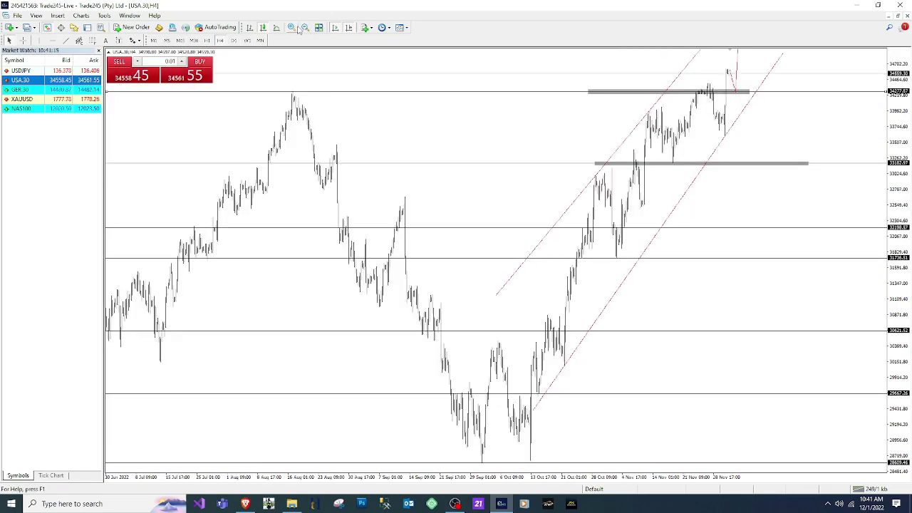
pyautogui.click(304, 28)
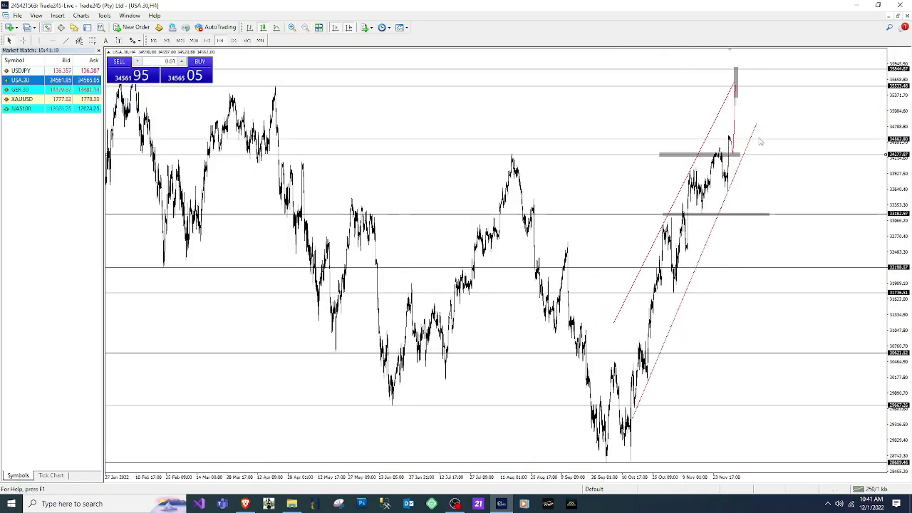
pyautogui.click(291, 28)
pyautogui.click(291, 28)
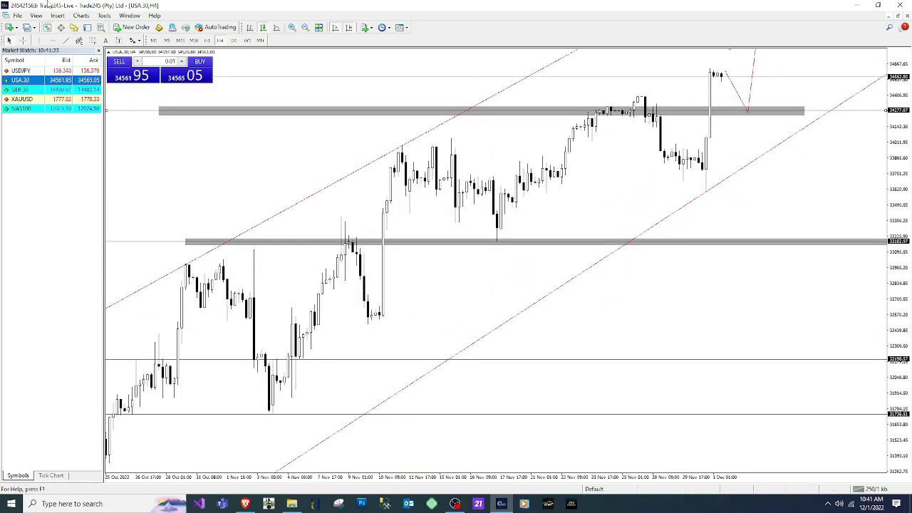
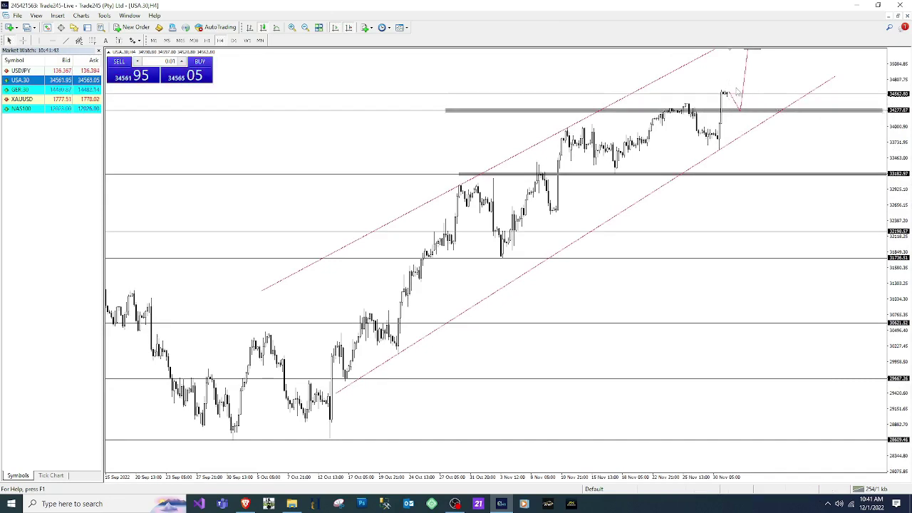
pyautogui.moveTo(896, 125); pyautogui.dragTo(900, 154)
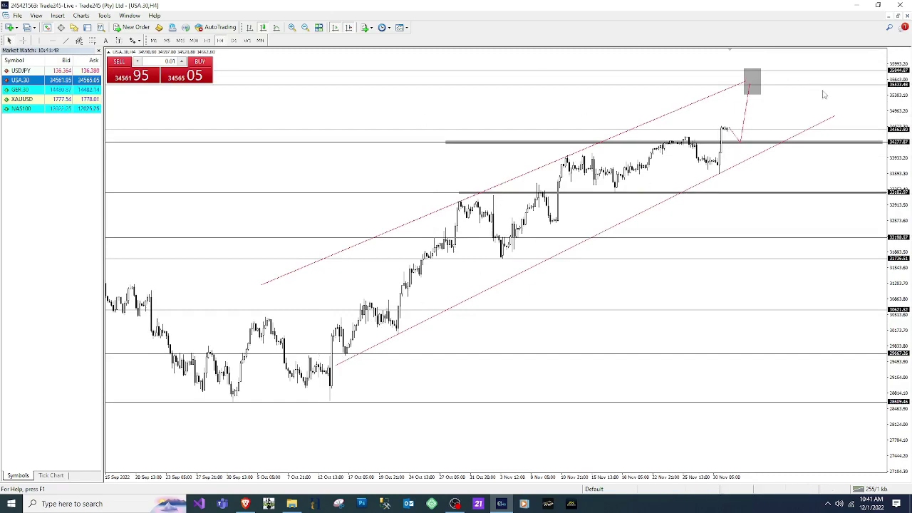
pyautogui.moveTo(746, 83); pyautogui.dragTo(813, 55)
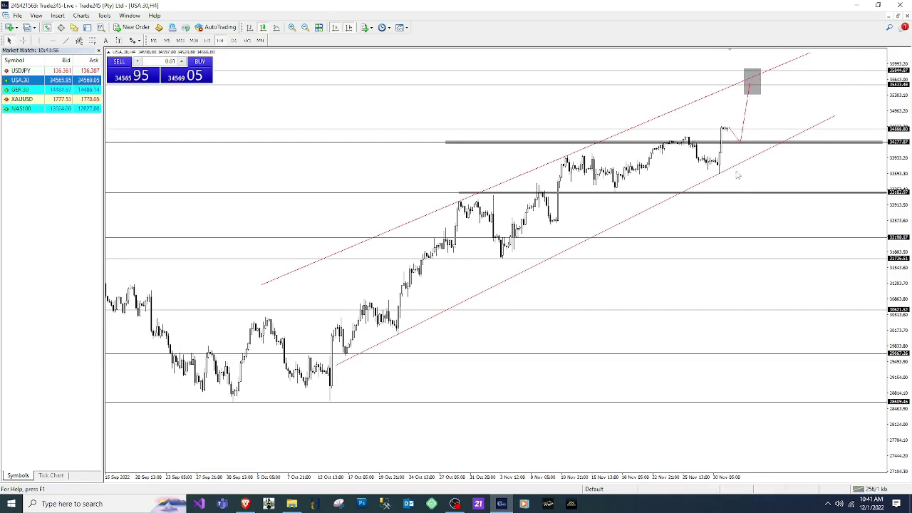
# - Draw short falling channels with pairs of trendlines around the late-November and mid-October pullbacks
pyautogui.click(66, 41)
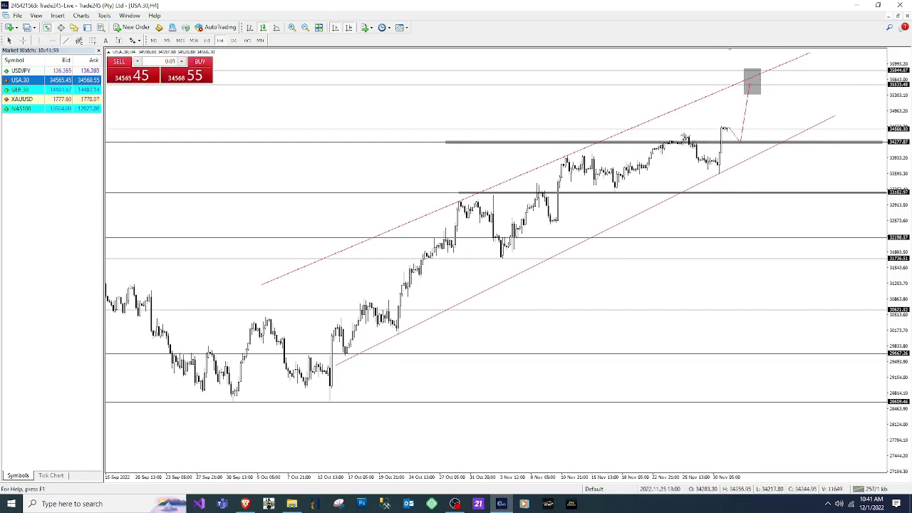
pyautogui.moveTo(684, 137); pyautogui.dragTo(739, 158)
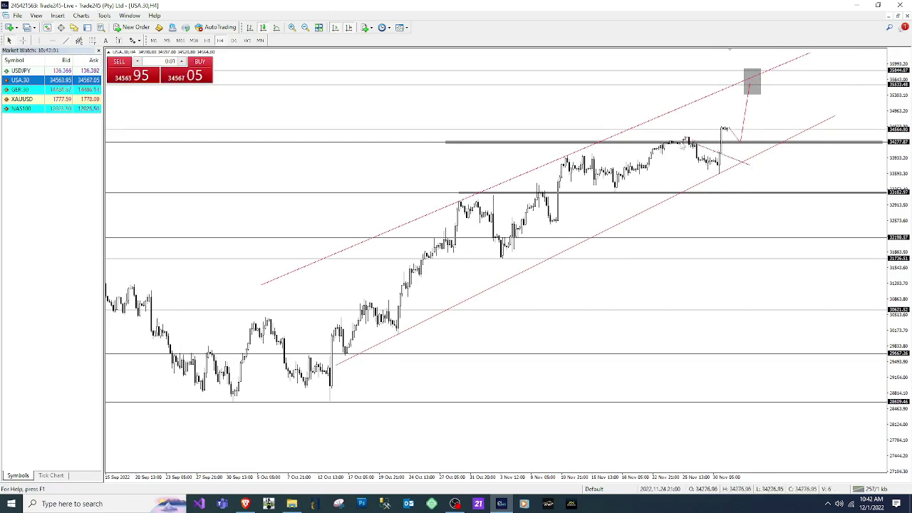
pyautogui.moveTo(686, 141); pyautogui.dragTo(679, 134)
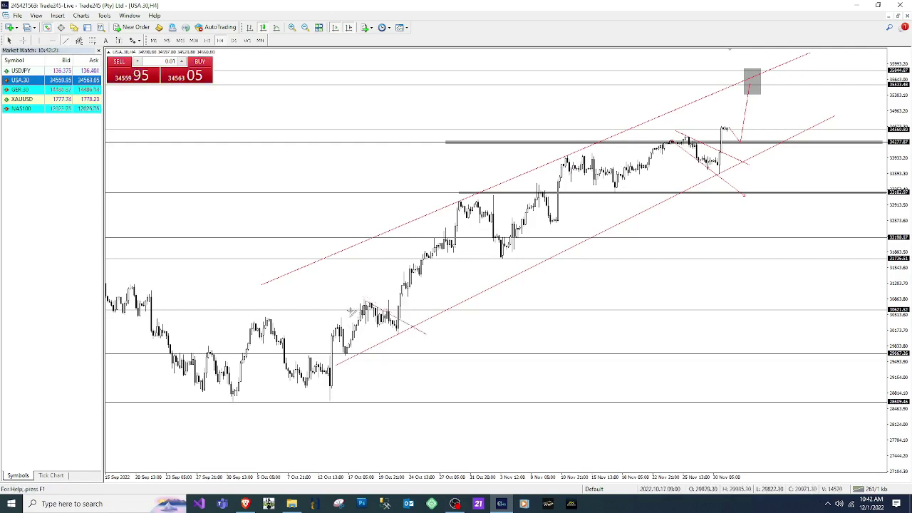
pyautogui.moveTo(351, 312); pyautogui.dragTo(428, 350)
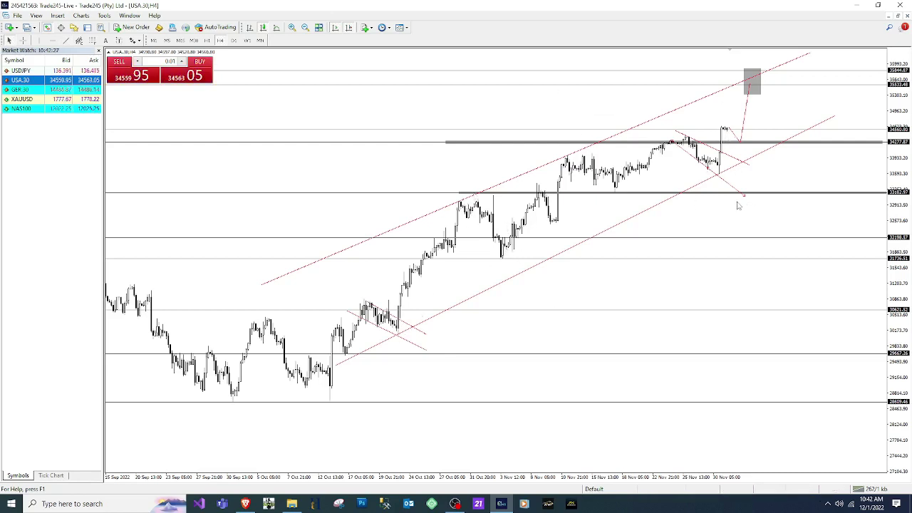
# - Delete the short falling trendlines around the late-November and mid-October pullbacks
pyautogui.rightClick(709, 171)
pyautogui.click(734, 202)
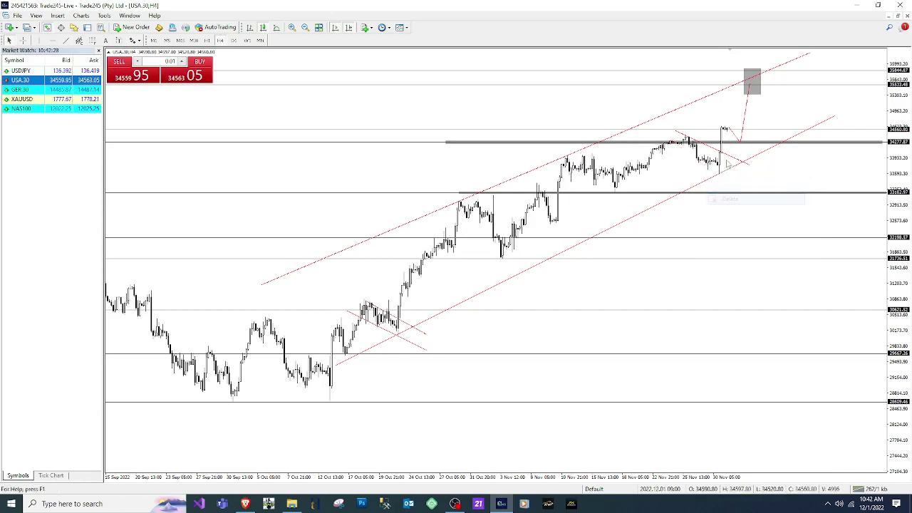
pyautogui.rightClick(729, 158)
pyautogui.click(744, 186)
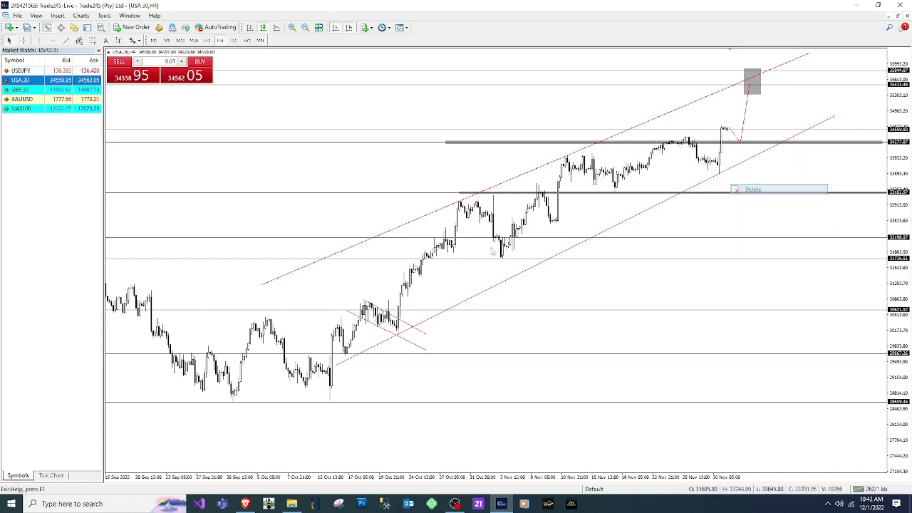
pyautogui.rightClick(379, 324)
pyautogui.click(403, 354)
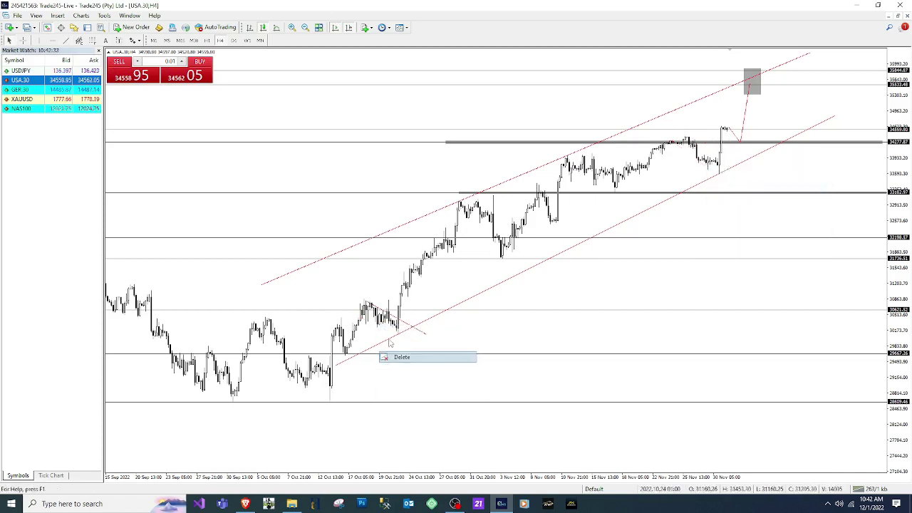
pyautogui.rightClick(396, 322)
pyautogui.click(419, 351)
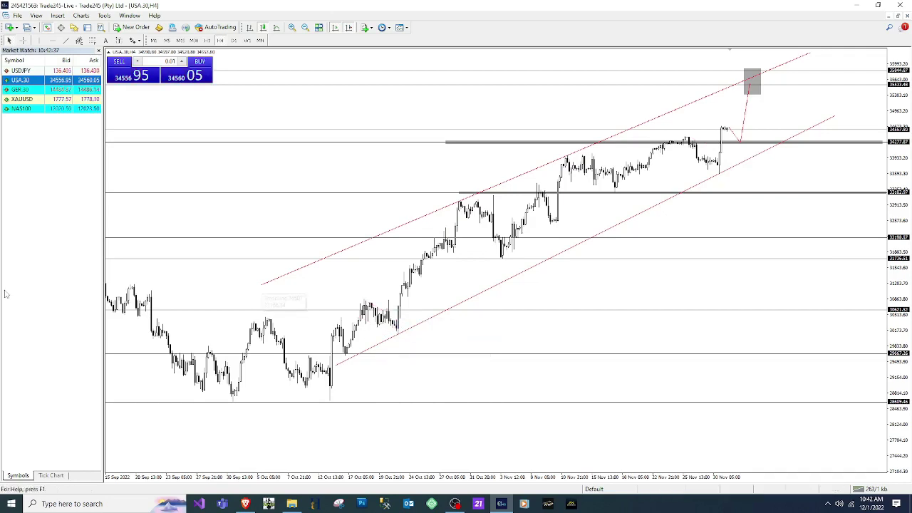
# - Switch to the browser's economic calendar, open Canada's Employment Change event and compare its actual, forecast and previous figures
pyautogui.click(245, 504)
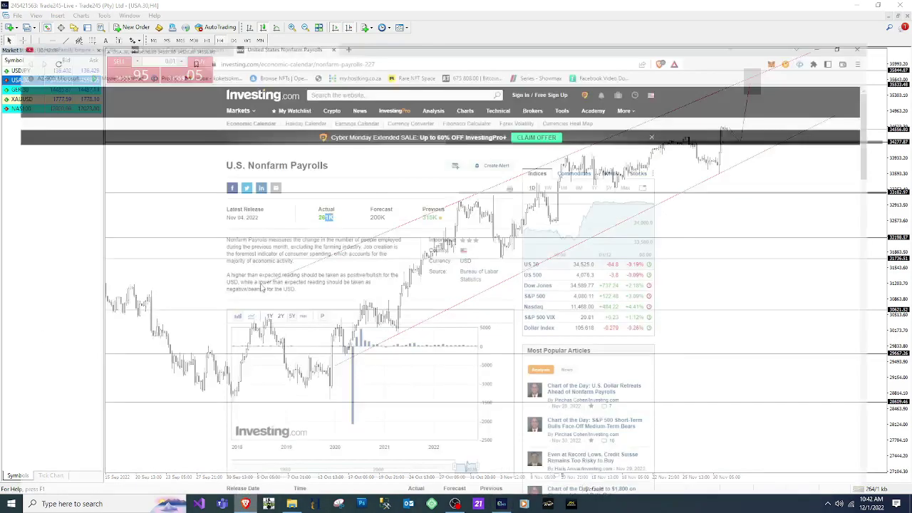
pyautogui.click(177, 7)
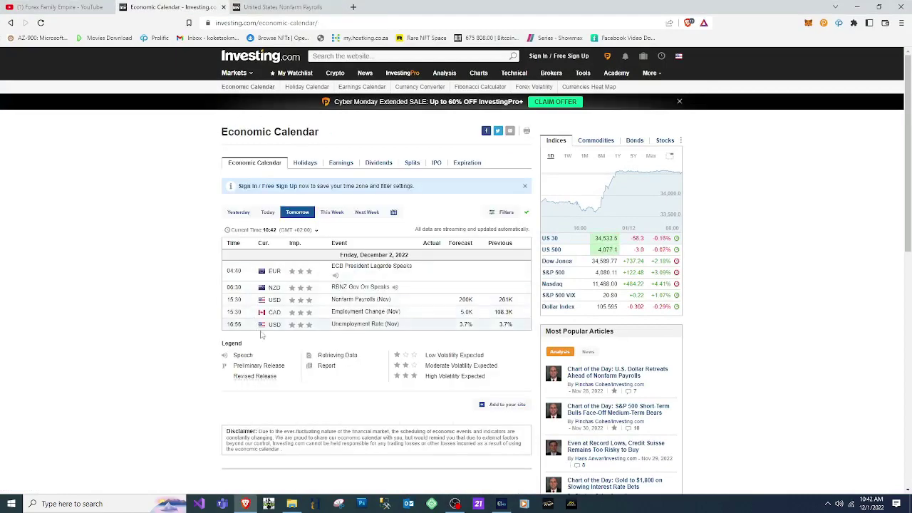
pyautogui.click(348, 316)
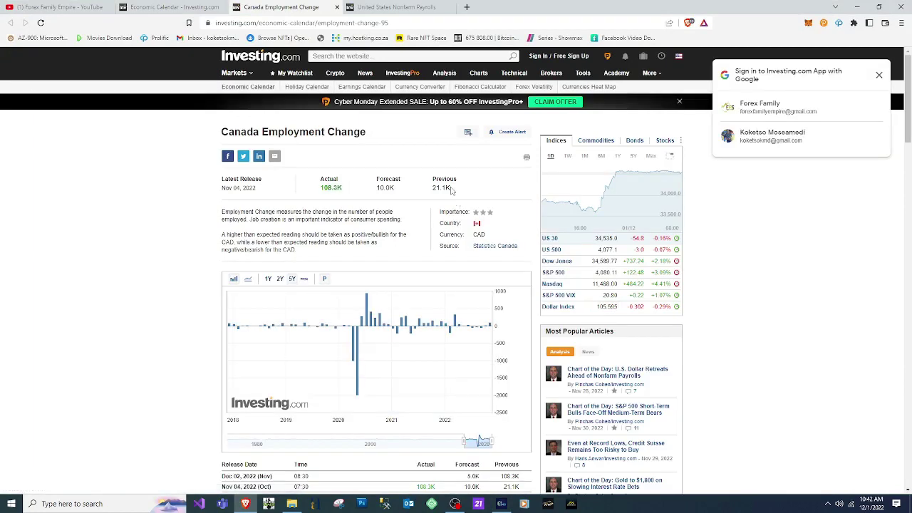
pyautogui.moveTo(450, 190); pyautogui.dragTo(331, 189)
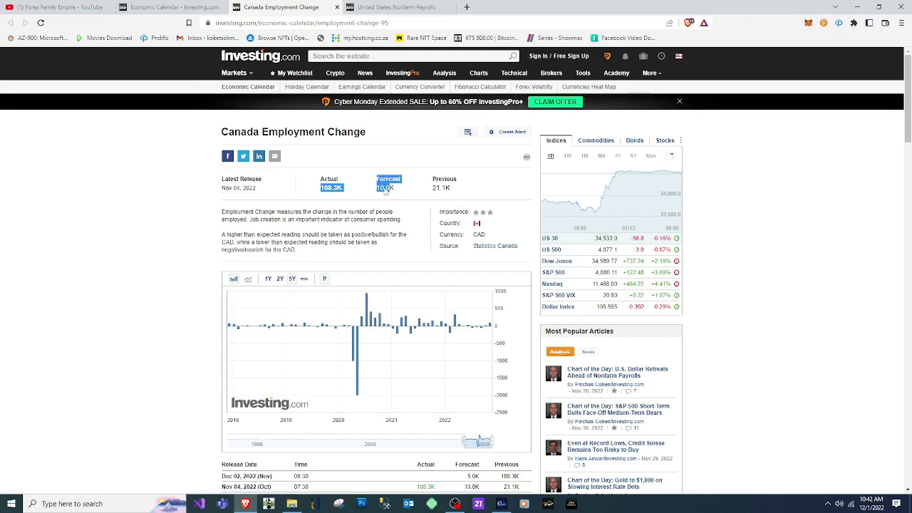
pyautogui.moveTo(446, 179); pyautogui.dragTo(433, 206)
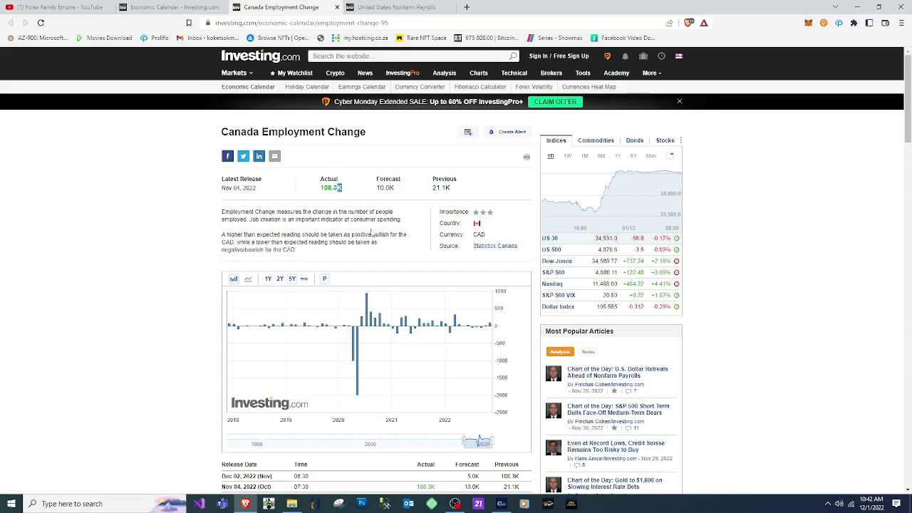
pyautogui.moveTo(347, 212); pyautogui.dragTo(356, 338)
pyautogui.click(356, 338)
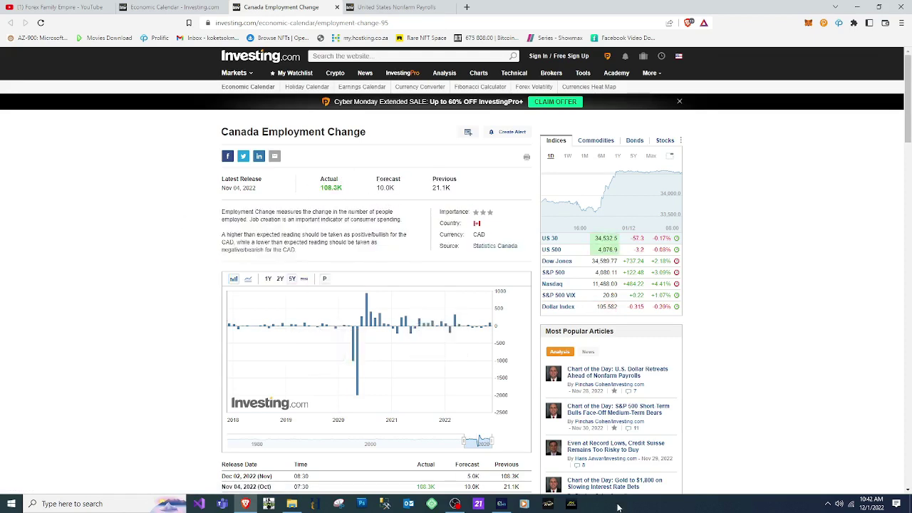
# - Return to MetaTrader and add the CADJPY symbol to the Market Watch list
pyautogui.click(514, 503)
pyautogui.rightClick(29, 172)
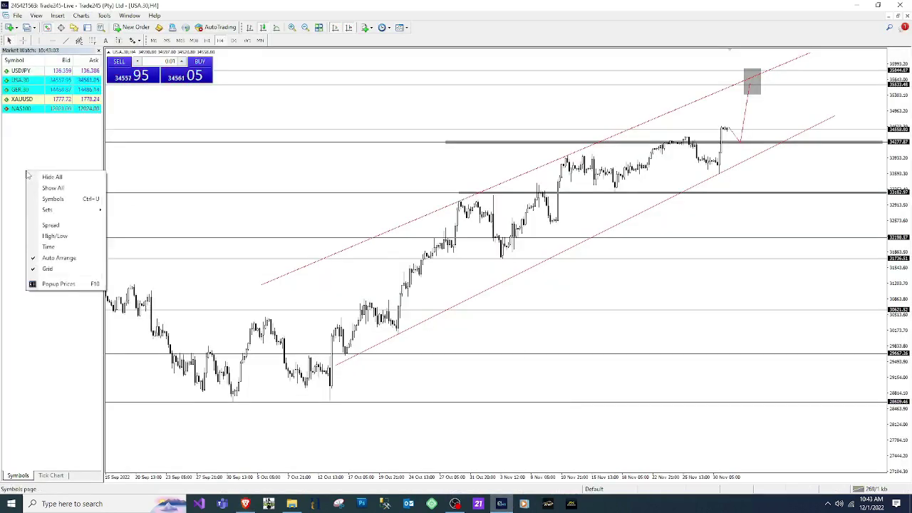
pyautogui.click(50, 198)
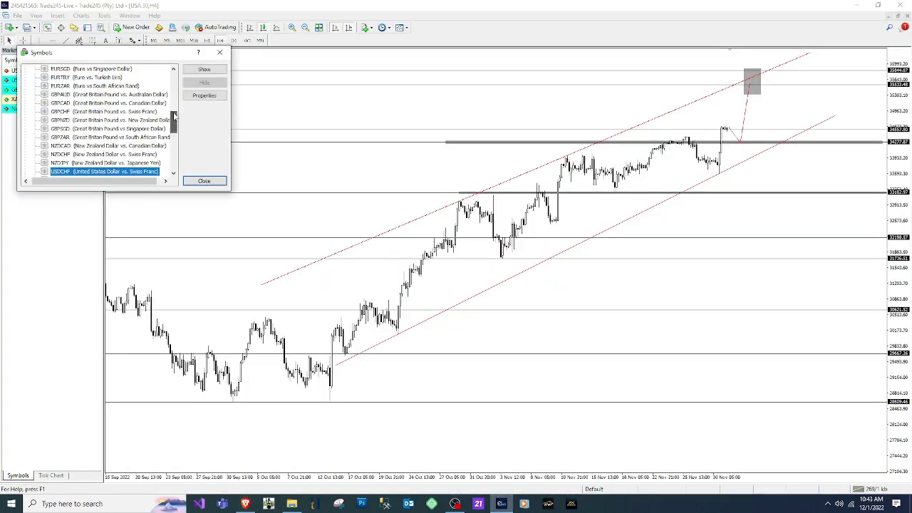
pyautogui.moveTo(174, 116); pyautogui.dragTo(175, 91)
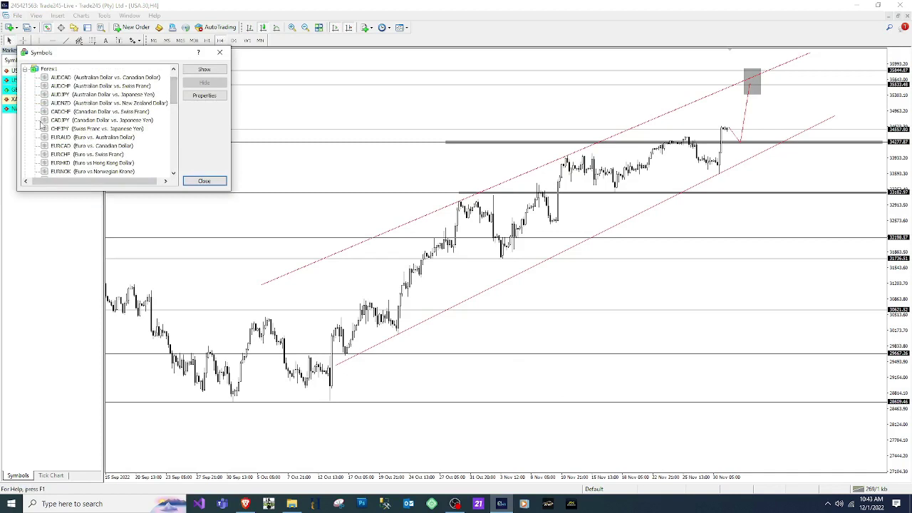
pyautogui.click(44, 121)
pyautogui.click(204, 69)
pyautogui.click(204, 181)
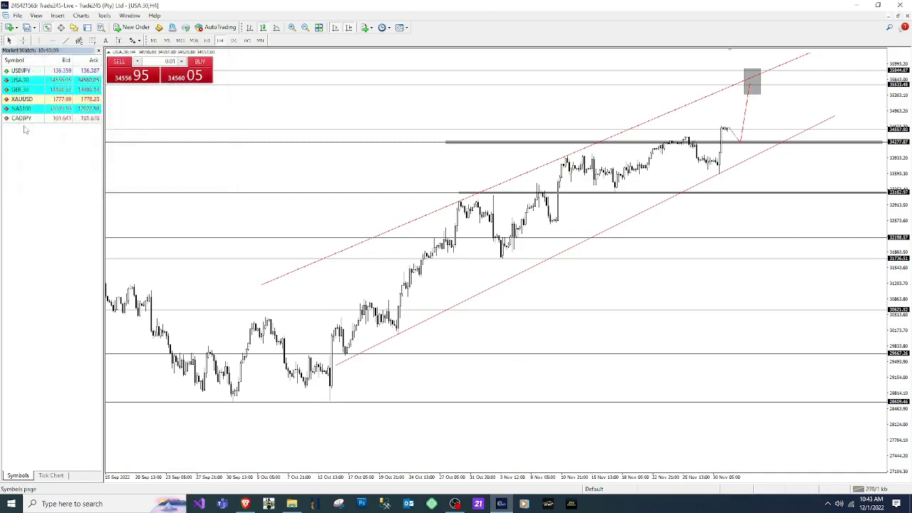
# - Load CADJPY into the chart and switch it to the Daily timeframe
pyautogui.moveTo(21, 119); pyautogui.dragTo(298, 175)
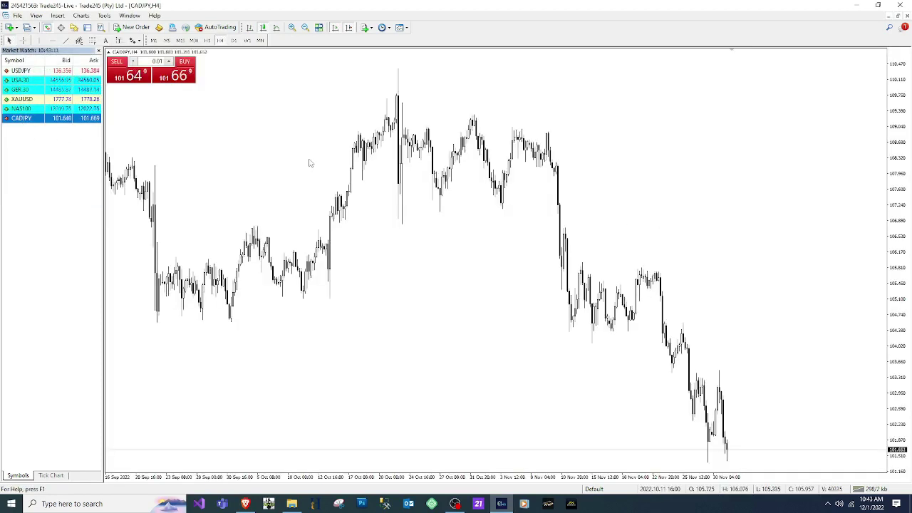
pyautogui.click(234, 41)
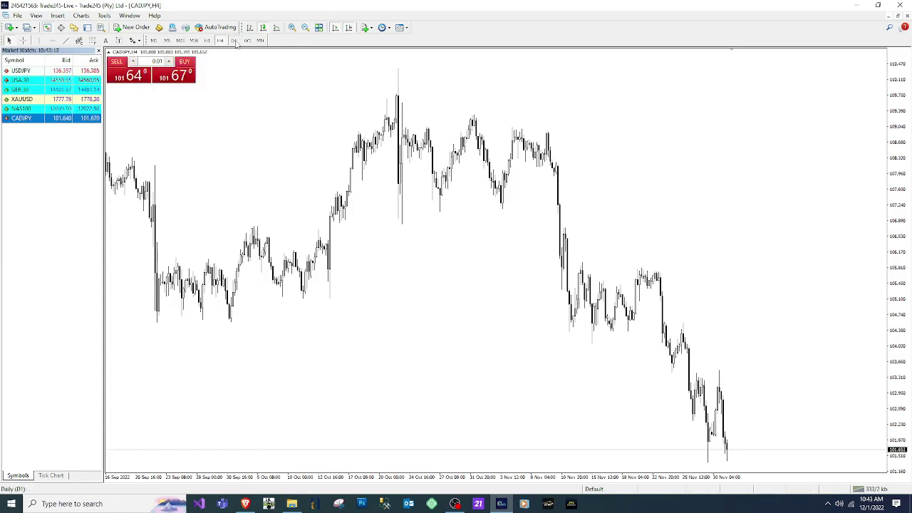
pyautogui.click(305, 27)
pyautogui.click(291, 27)
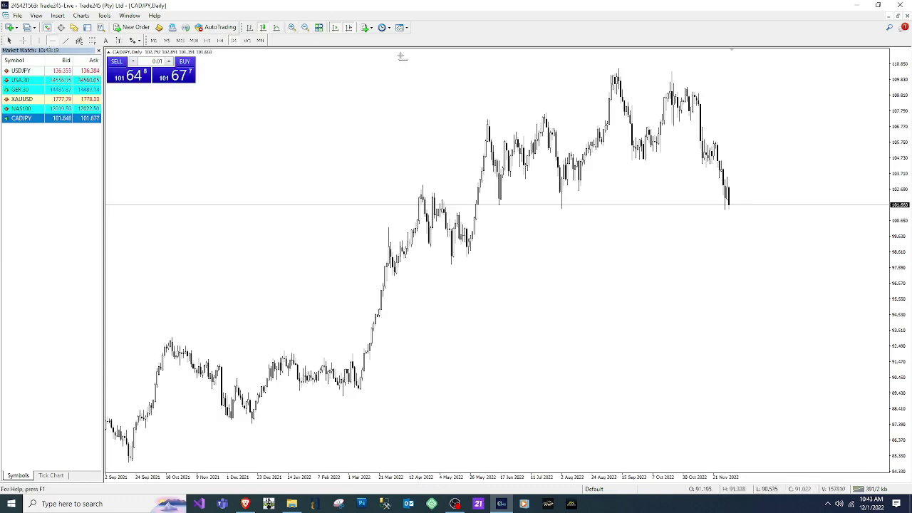
# - Place horizontal lines on the CADJPY Daily chart at about 110.5, 101.406, 97.763 and 92.977
pyautogui.click(620, 69)
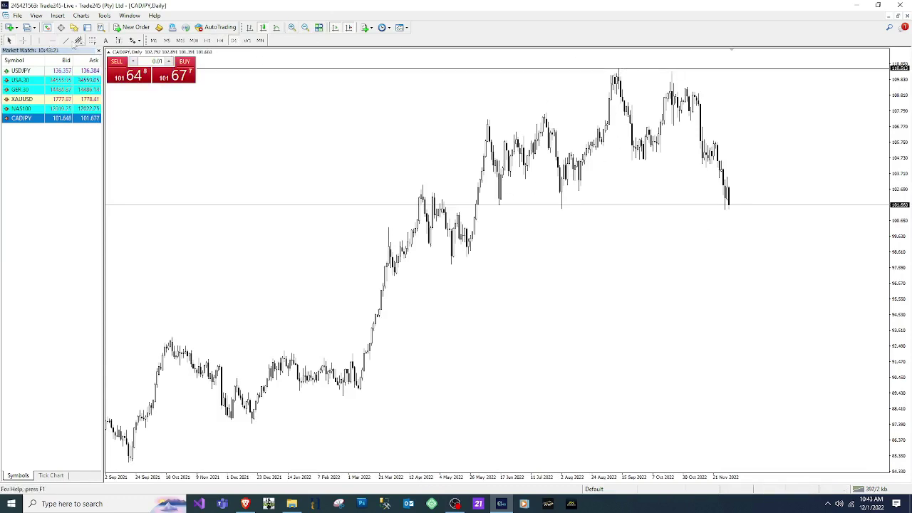
pyautogui.click(55, 41)
pyautogui.click(569, 208)
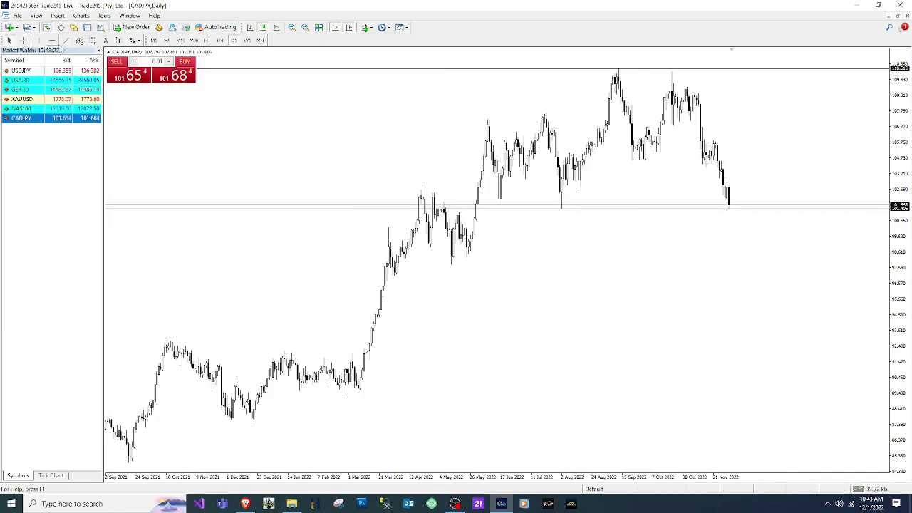
pyautogui.click(454, 264)
pyautogui.moveTo(463, 268); pyautogui.dragTo(466, 268)
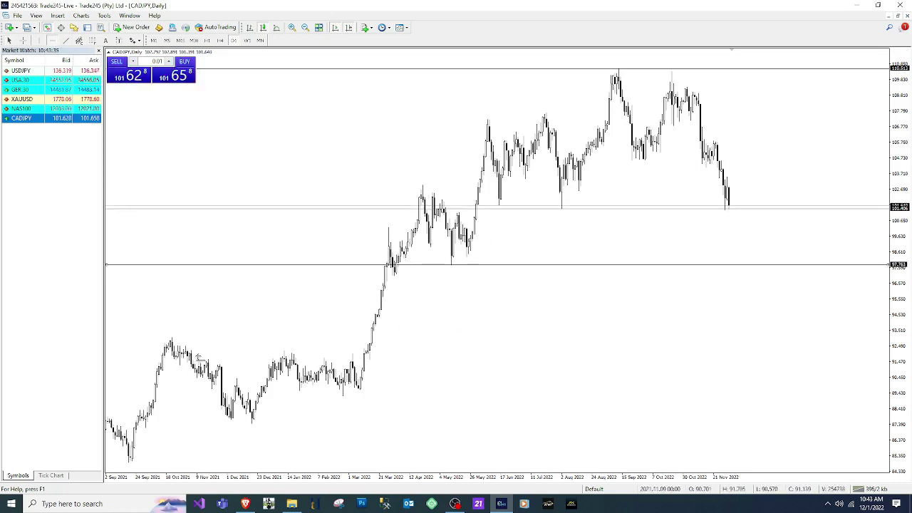
pyautogui.click(449, 340)
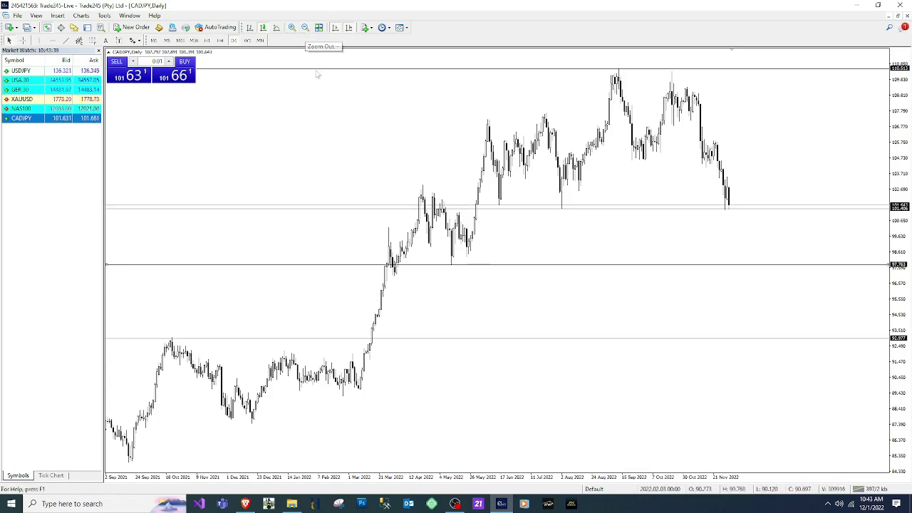
# - Draw thin rectangle zones over the 101.406 and 110.5 levels, extending both to the chart's latest edge
pyautogui.click(55, 16)
pyautogui.moveTo(80, 84)
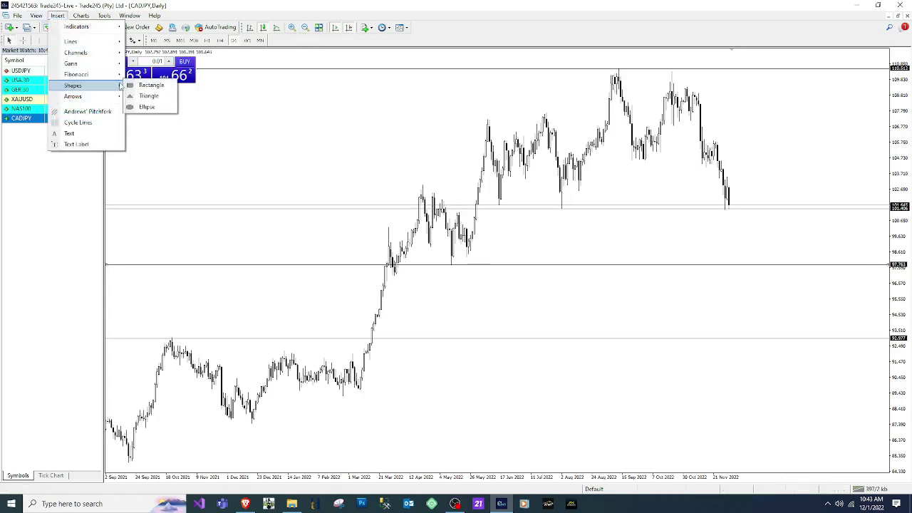
pyautogui.click(142, 84)
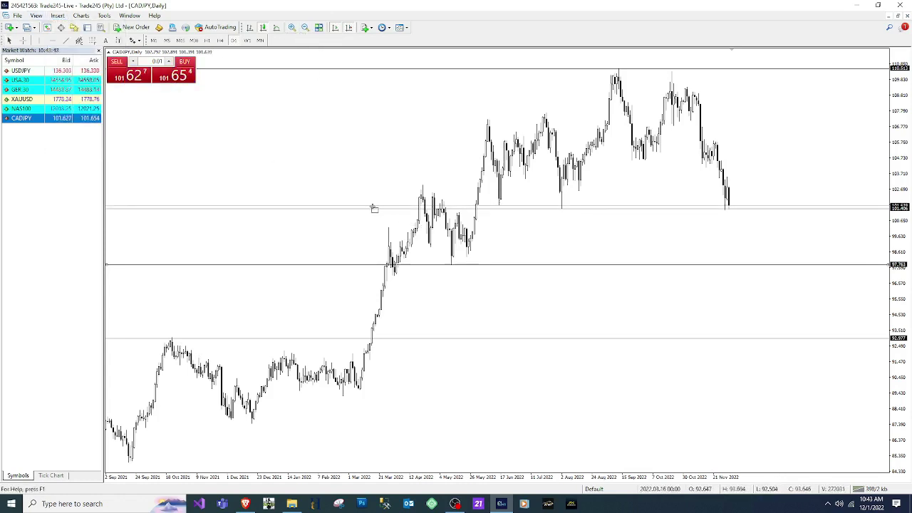
pyautogui.moveTo(374, 209); pyautogui.dragTo(889, 215)
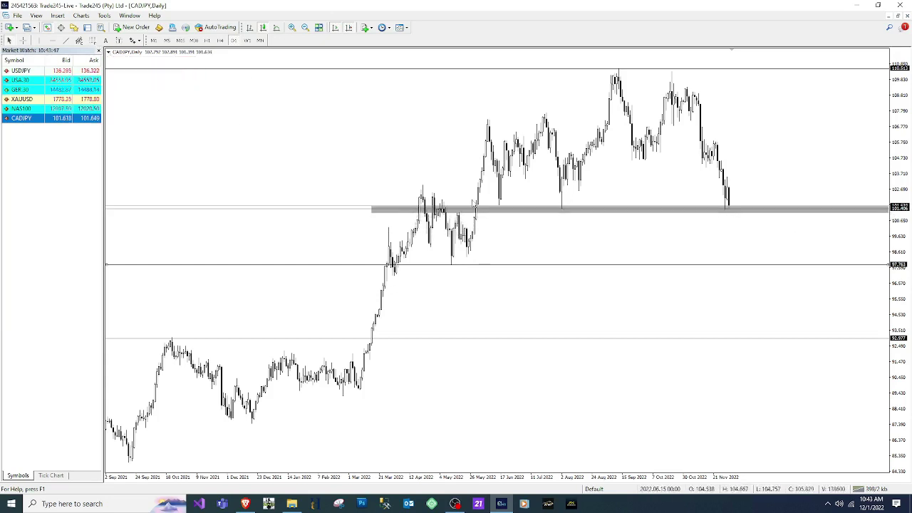
pyautogui.click(57, 15)
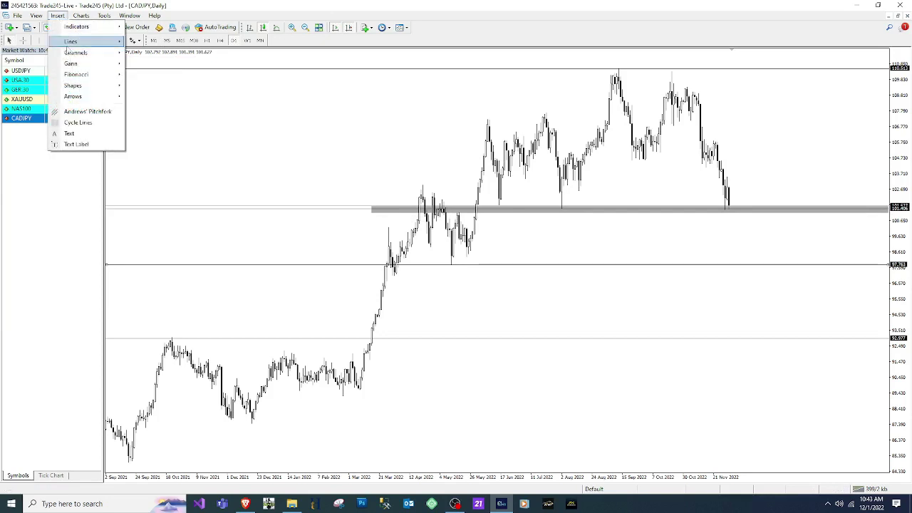
pyautogui.moveTo(100, 86)
pyautogui.click(137, 87)
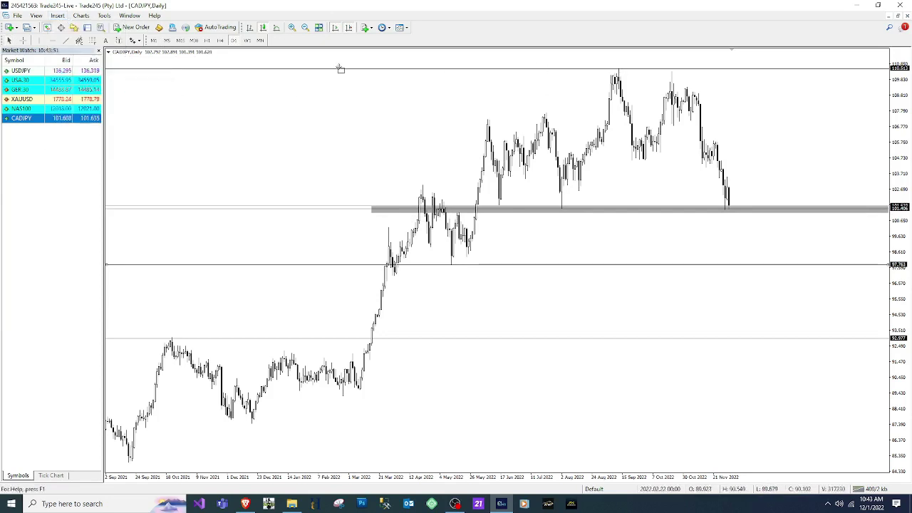
pyautogui.moveTo(342, 66); pyautogui.dragTo(891, 71)
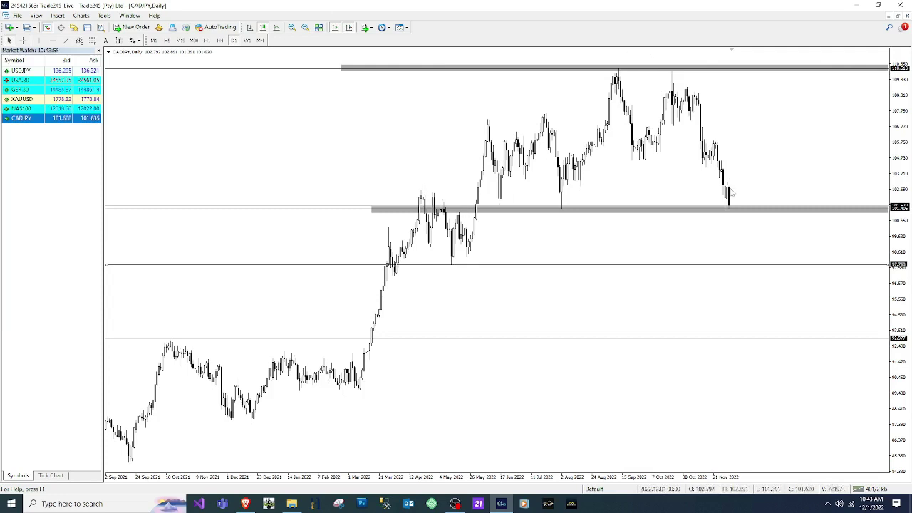
# - Draw a trendline projecting a rebound from the 101.406 zone up to about 105, with its end set further ahead in time
pyautogui.click(291, 27)
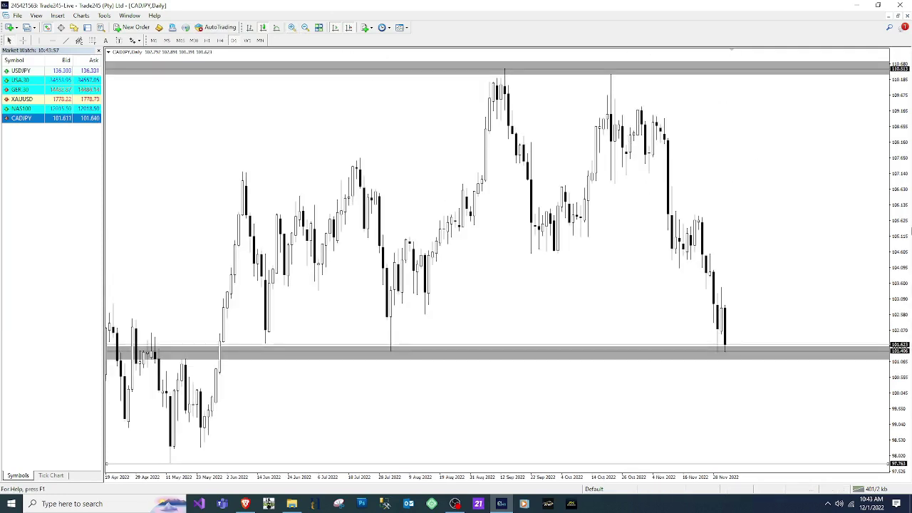
pyautogui.moveTo(894, 200); pyautogui.dragTo(617, 301)
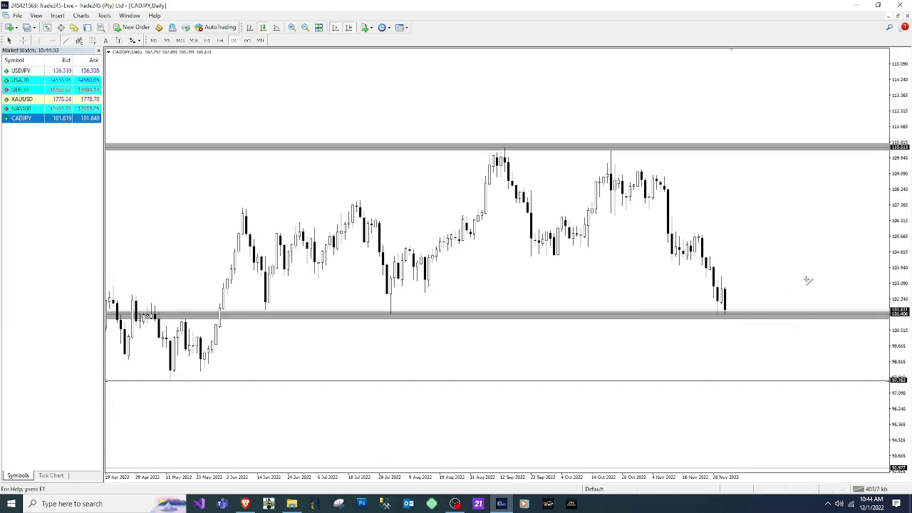
pyautogui.moveTo(748, 314); pyautogui.dragTo(762, 248)
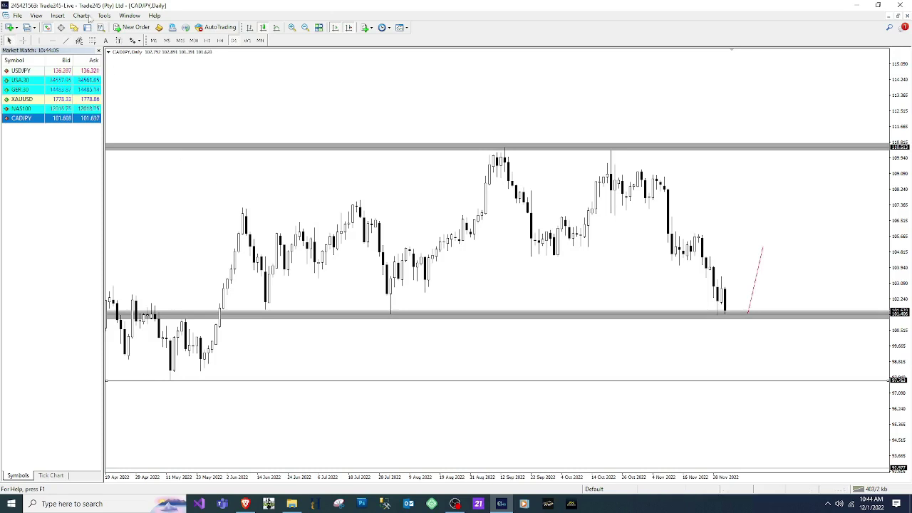
pyautogui.click(305, 27)
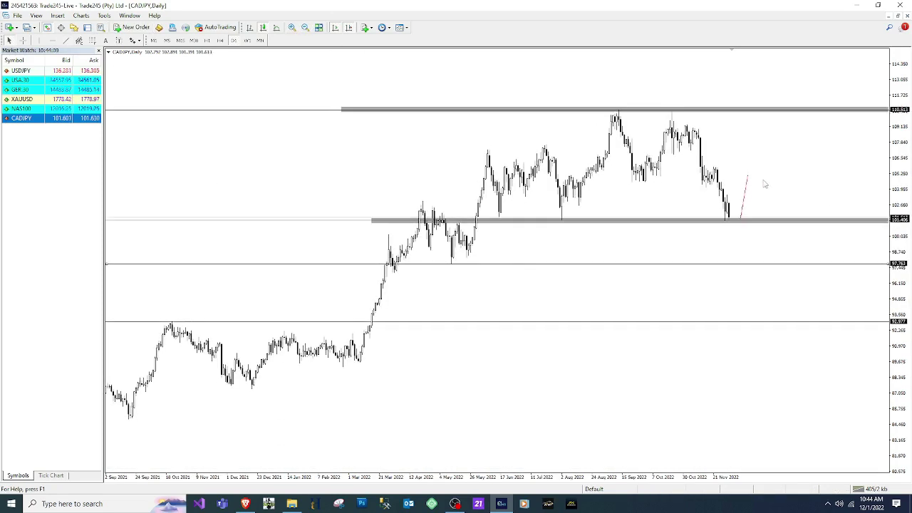
pyautogui.moveTo(753, 180); pyautogui.dragTo(770, 178)
# - Draw a rectangle zone at about 104.3 to 104.9, running from the August 2022 highs past the current price
pyautogui.click(58, 16)
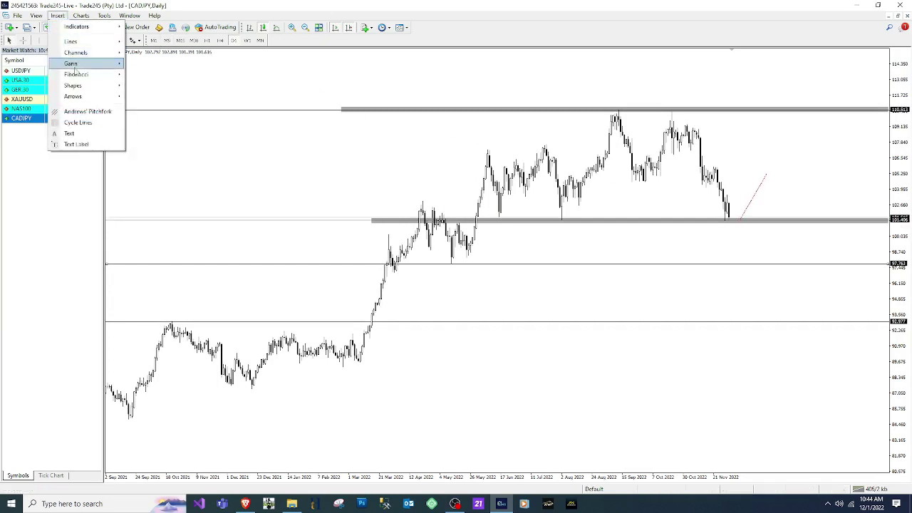
pyautogui.moveTo(79, 84)
pyautogui.click(146, 83)
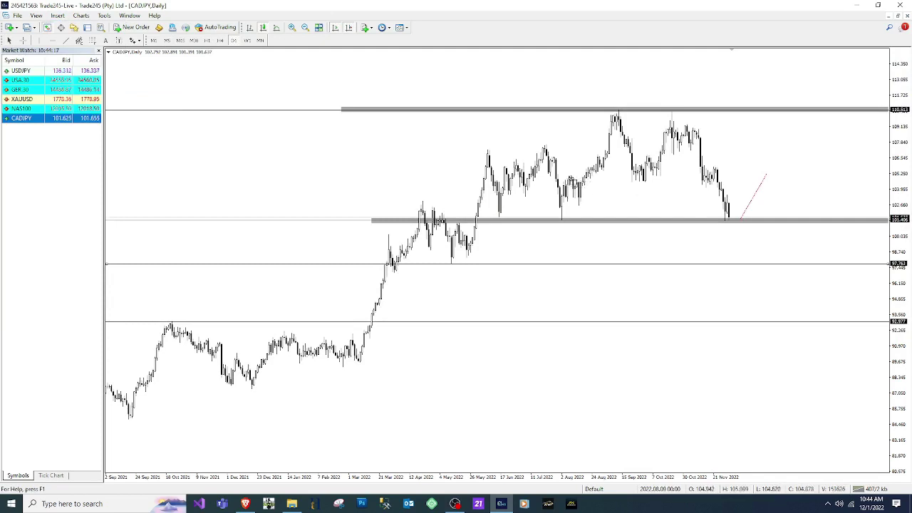
pyautogui.moveTo(570, 178); pyautogui.dragTo(891, 183)
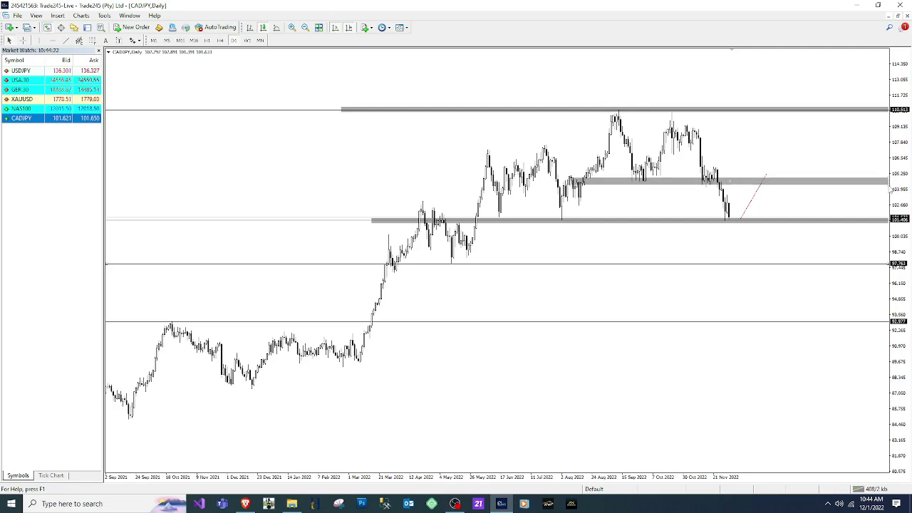
# - Shorten the rebound line to peak inside the 104.5 zone and draw a projected decline from there to about 92.977
pyautogui.click(292, 27)
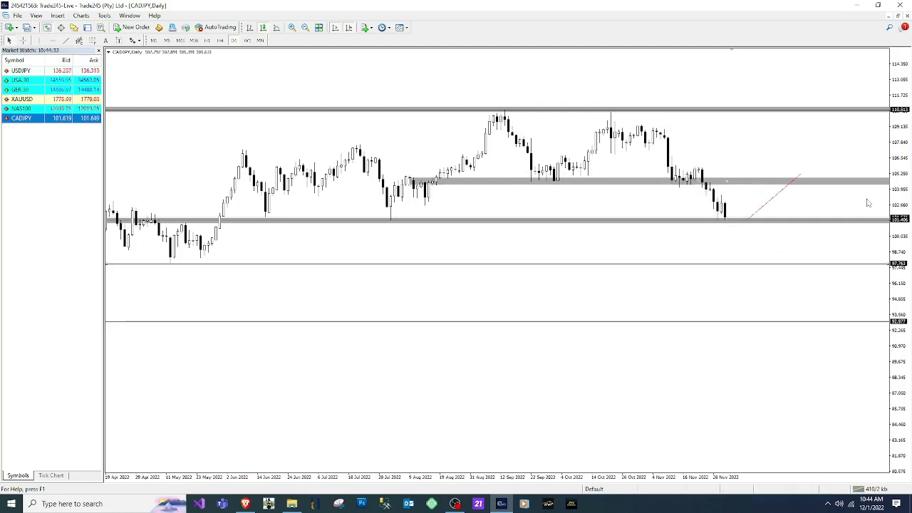
pyautogui.moveTo(801, 176); pyautogui.dragTo(762, 183)
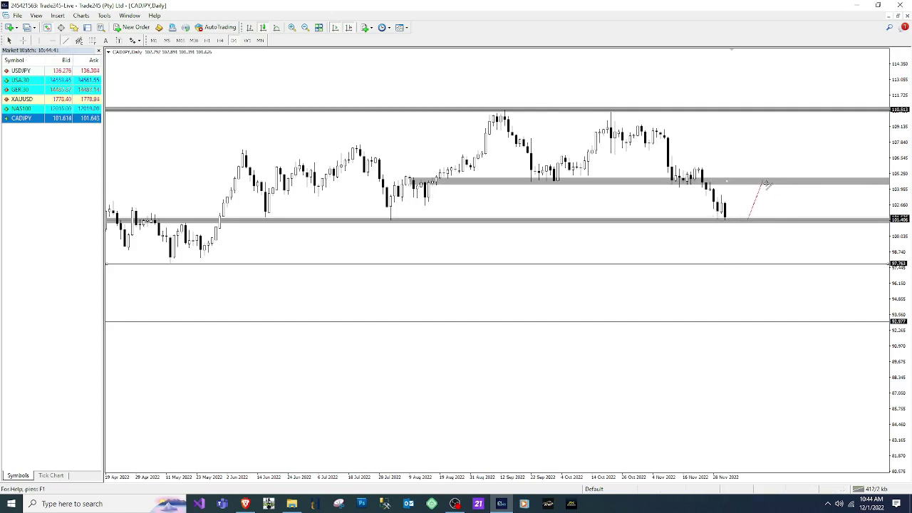
pyautogui.moveTo(764, 183)
pyautogui.mouseDown()
pyautogui.moveTo(845, 346)
pyautogui.moveTo(835, 322)
pyautogui.moveTo(843, 320)
pyautogui.mouseUp()
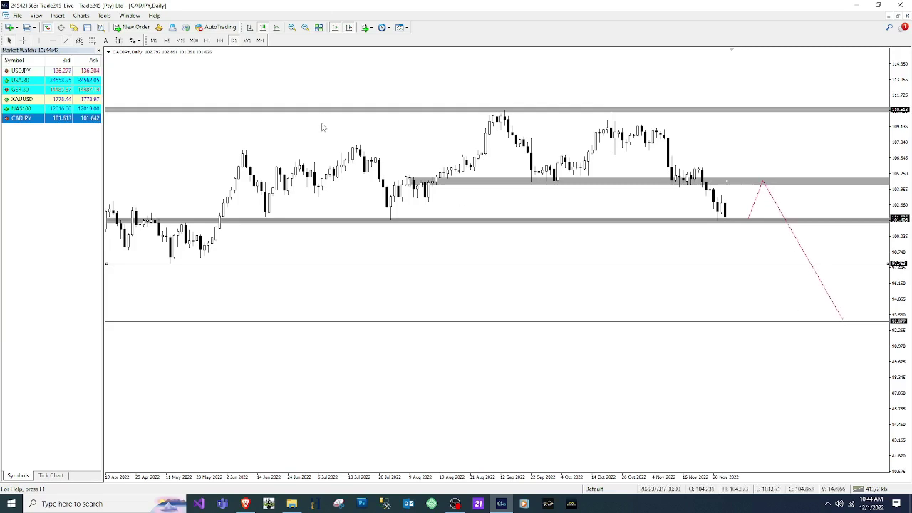
# - Draw a rising trendline under the lows from about April 2022 and extend it both before those lows and past the current price
pyautogui.click(305, 27)
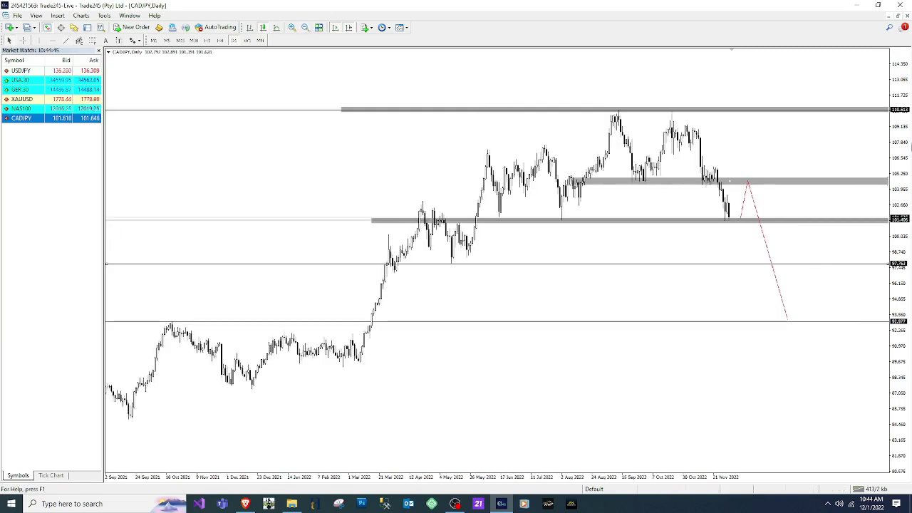
pyautogui.moveTo(898, 146); pyautogui.dragTo(781, 258)
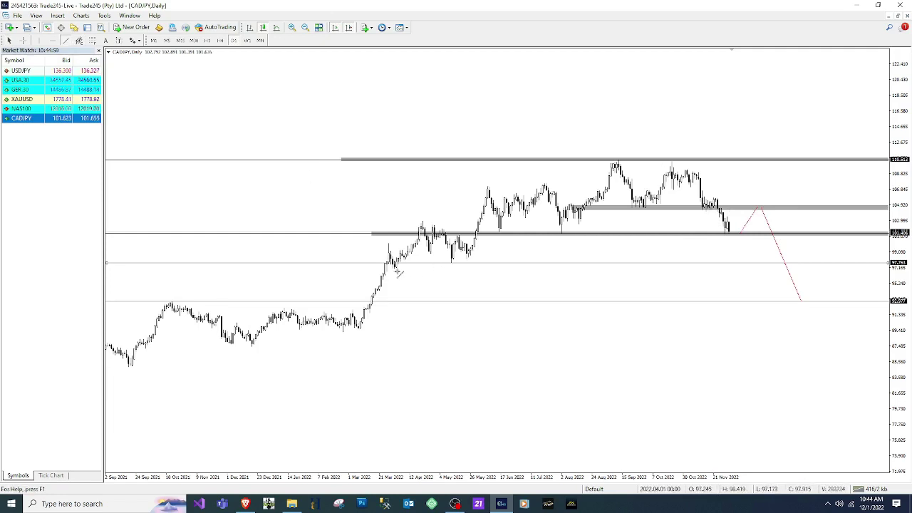
pyautogui.moveTo(790, 189); pyautogui.dragTo(868, 185)
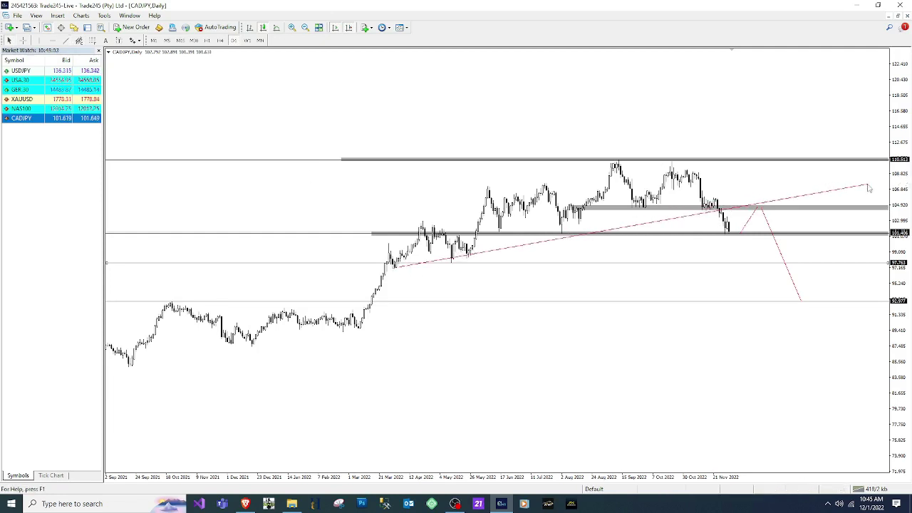
pyautogui.moveTo(397, 277); pyautogui.dragTo(346, 281)
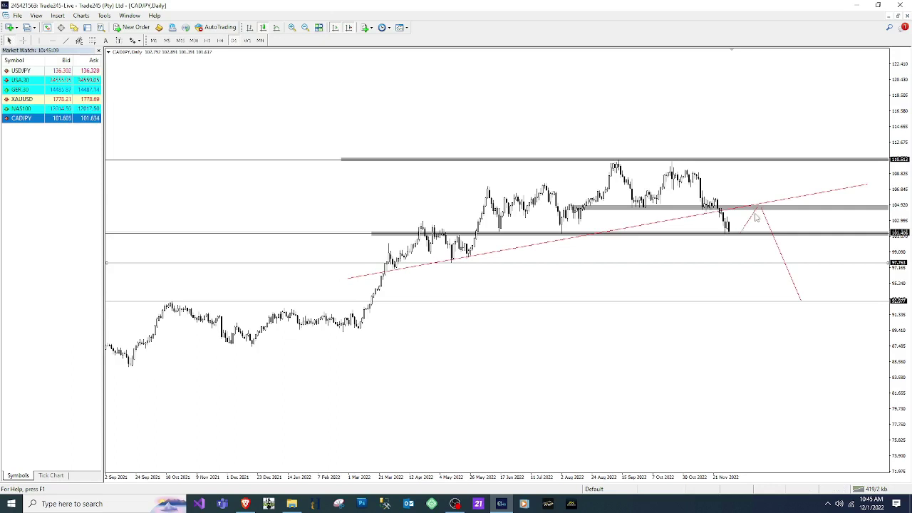
pyautogui.moveTo(756, 212); pyautogui.dragTo(761, 206)
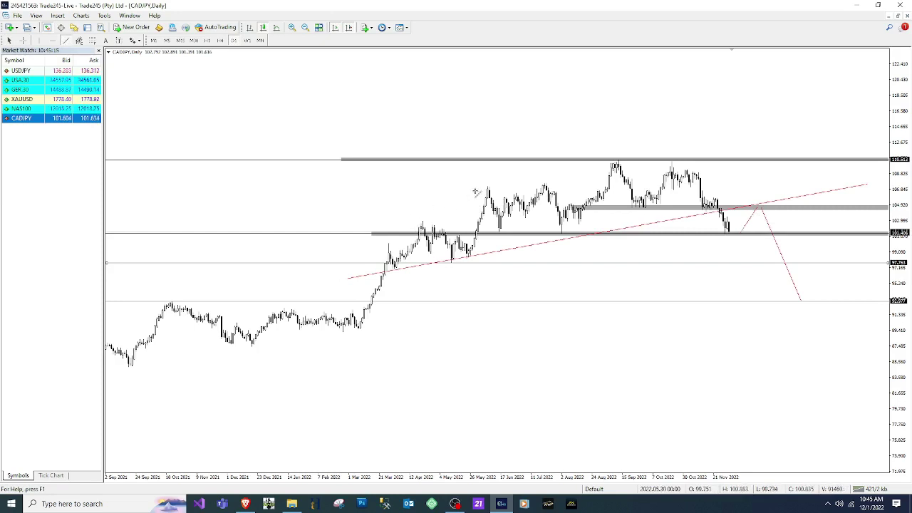
# - Try an upper trendline across the June and September 2022 highs and delete it
pyautogui.moveTo(474, 191); pyautogui.dragTo(842, 117)
pyautogui.rightClick(842, 117)
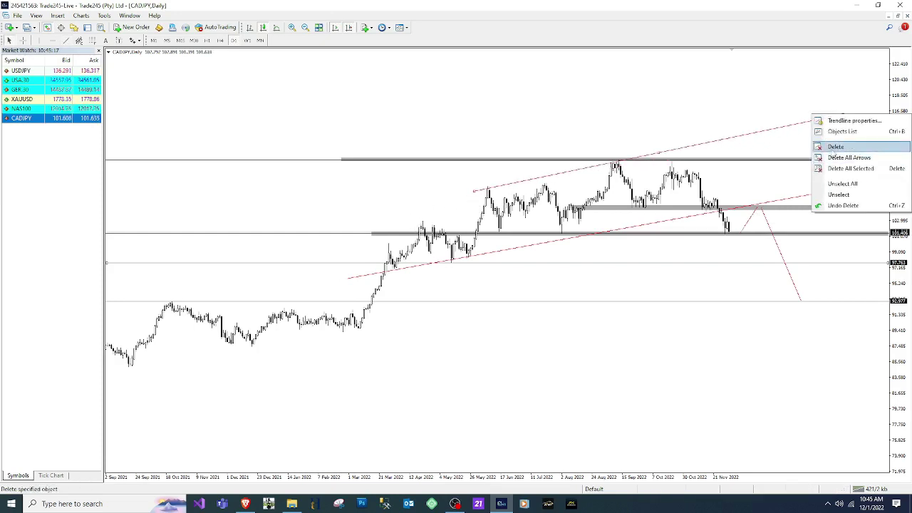
pyautogui.click(830, 147)
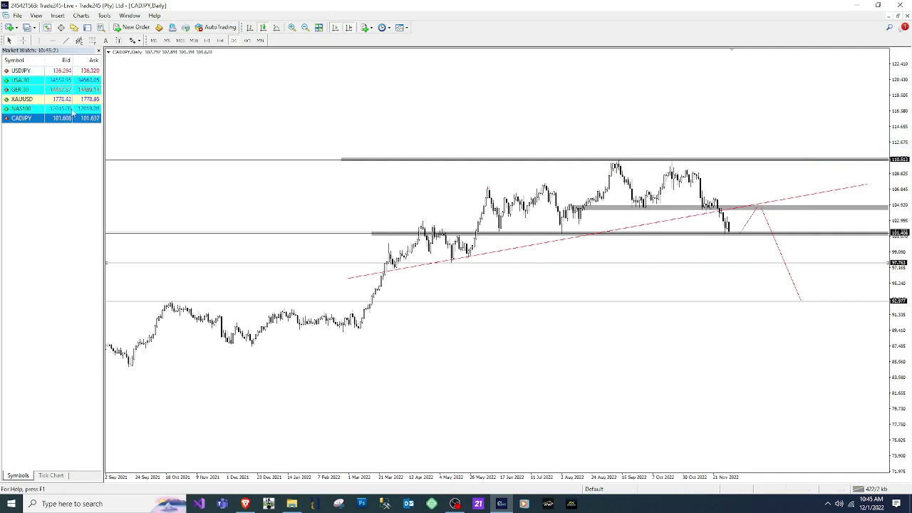
# - Measure the price distance between the 101.406 zone and the broken trendline near 104.5 with the crosshair
pyautogui.click(22, 40)
pyautogui.moveTo(743, 211); pyautogui.dragTo(730, 237)
pyautogui.click(22, 40)
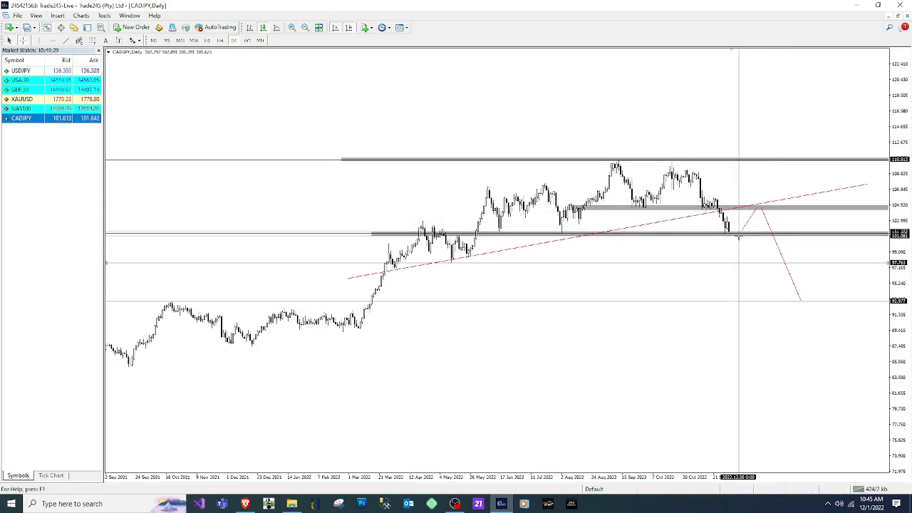
pyautogui.moveTo(739, 235); pyautogui.dragTo(772, 211)
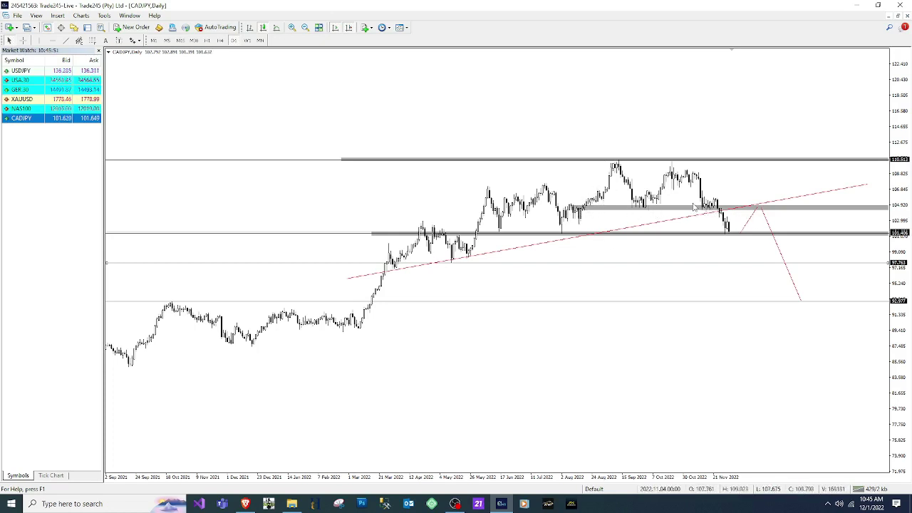
# - Switch CADJPY to the H4 timeframe and join the start of the decline line to the peak of the rebound line
pyautogui.click(220, 41)
pyautogui.click(305, 27)
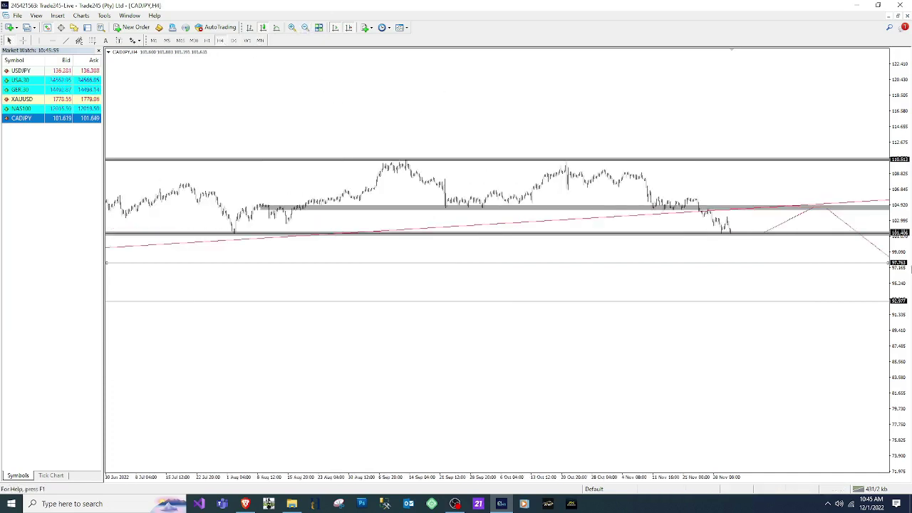
pyautogui.moveTo(899, 274); pyautogui.dragTo(899, 258)
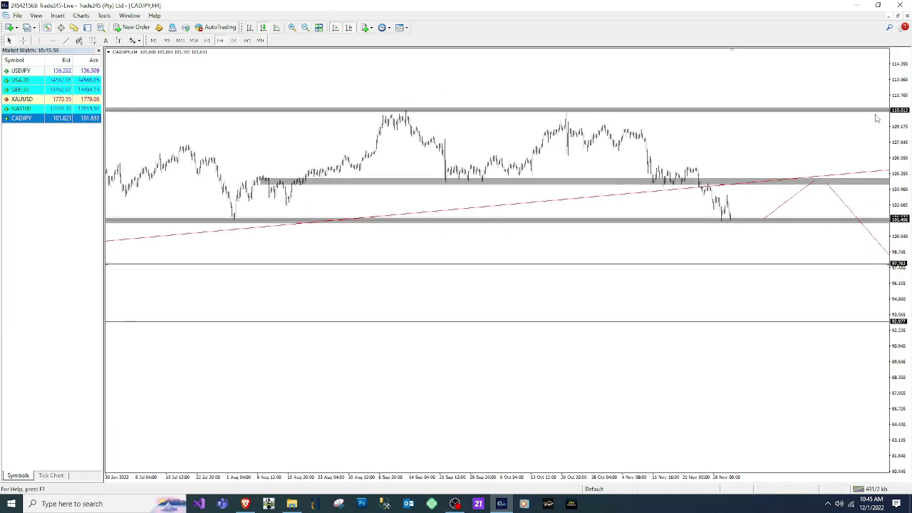
pyautogui.click(292, 29)
pyautogui.moveTo(892, 274); pyautogui.dragTo(728, 132)
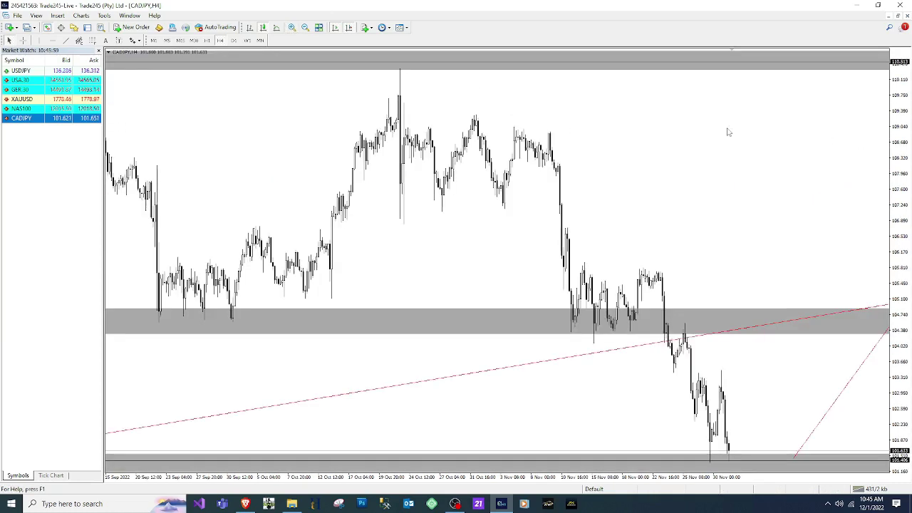
pyautogui.click(305, 27)
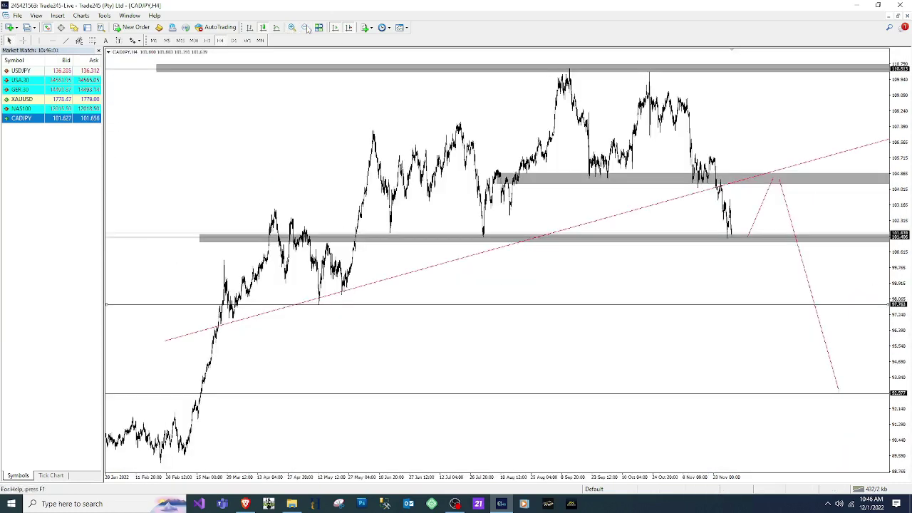
pyautogui.moveTo(780, 184); pyautogui.dragTo(775, 179)
pyautogui.doubleClick(775, 180)
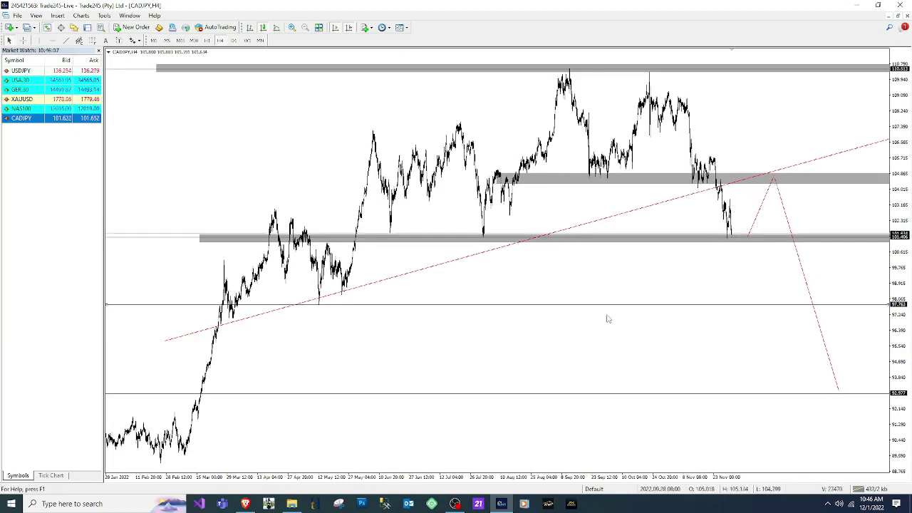
# - Return the chart to the Daily timeframe and move the decline line's end further ahead in time along the 92.977 level
pyautogui.click(205, 41)
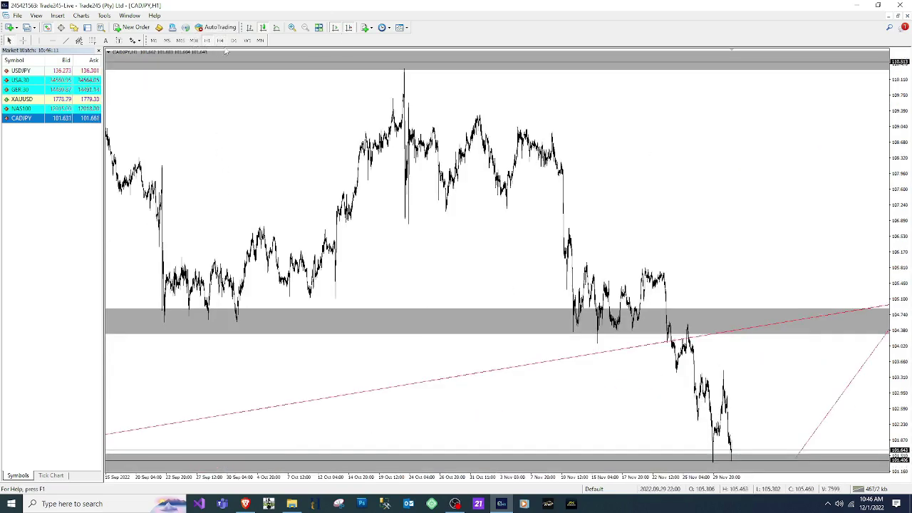
pyautogui.click(220, 41)
pyautogui.click(233, 41)
pyautogui.click(293, 27)
pyautogui.click(295, 30)
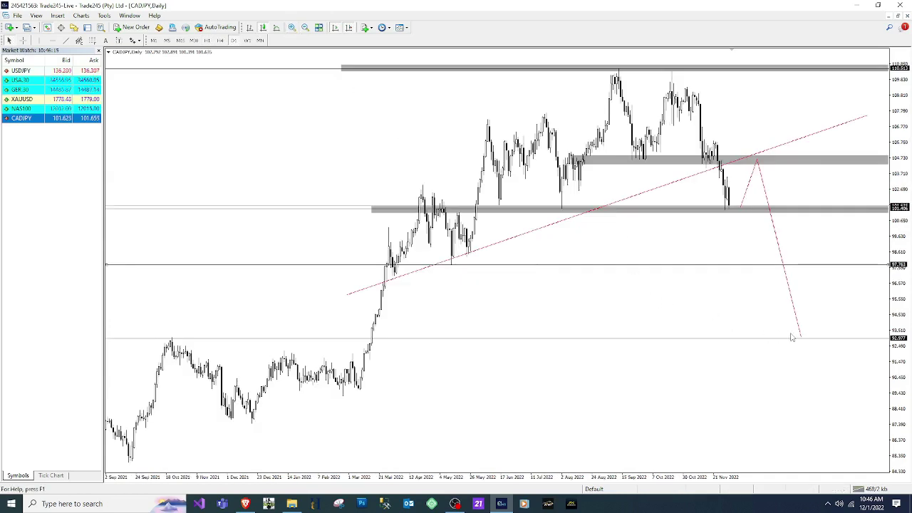
pyautogui.moveTo(798, 339); pyautogui.dragTo(835, 341)
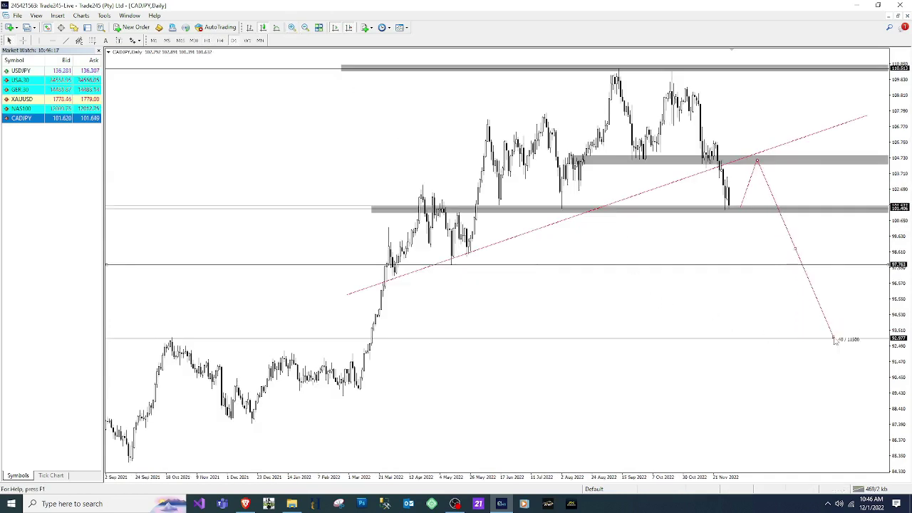
# - Draw a thin rectangle zone over the 92.977 level, from the October 2021 high to the chart's latest edge
pyautogui.click(57, 15)
pyautogui.moveTo(82, 86)
pyautogui.click(146, 85)
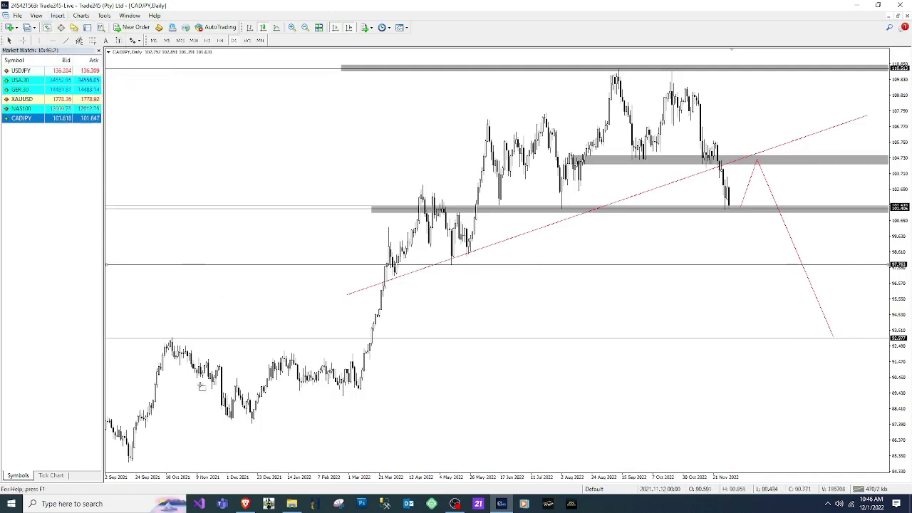
pyautogui.moveTo(156, 335); pyautogui.dragTo(888, 344)
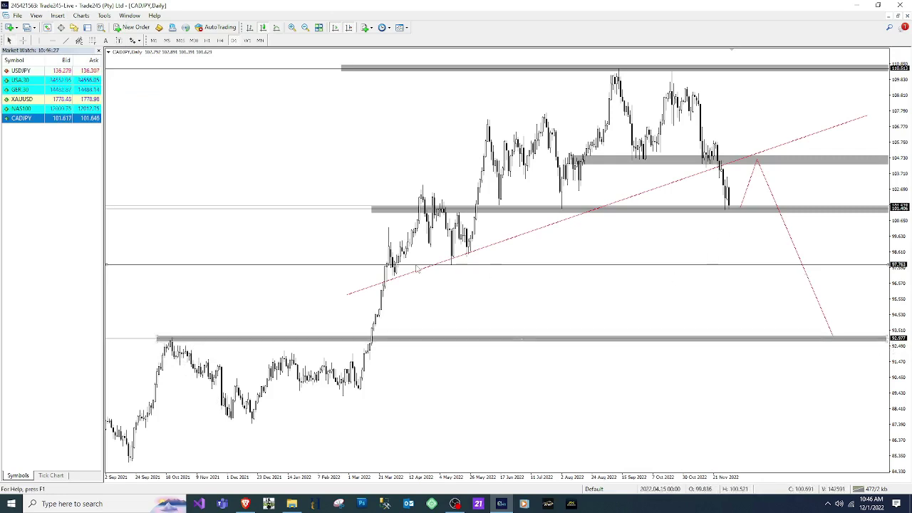
# - Draw a thin rectangle zone over the 97.763 level, from the March 2022 rally to the chart's latest edge
pyautogui.click(57, 15)
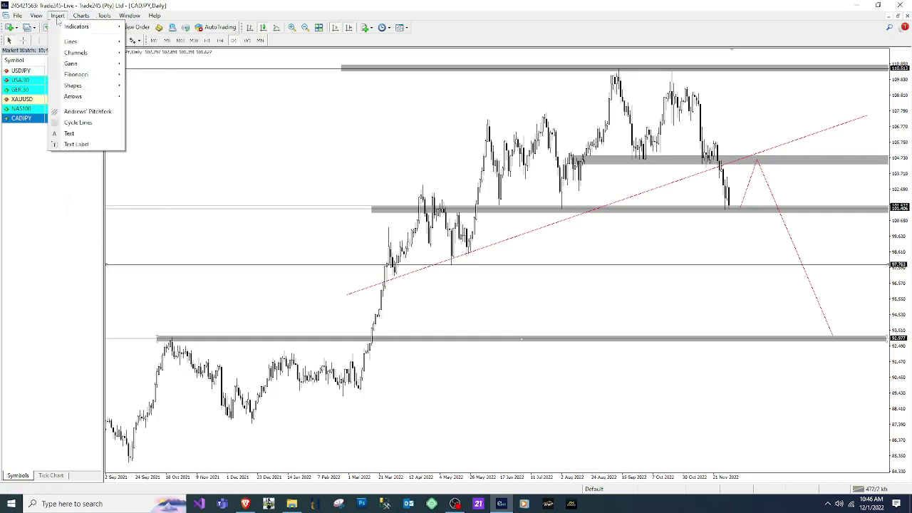
pyautogui.click(57, 15)
pyautogui.click(57, 15)
pyautogui.moveTo(73, 85)
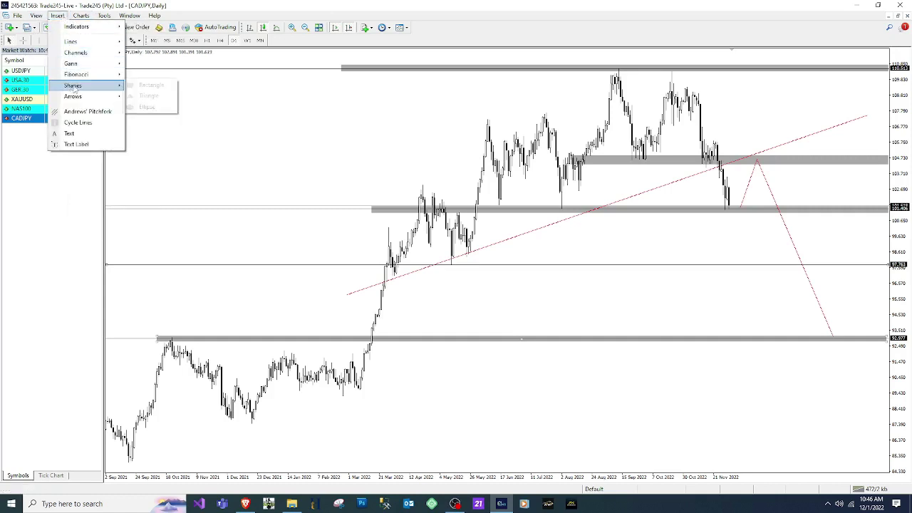
pyautogui.click(130, 87)
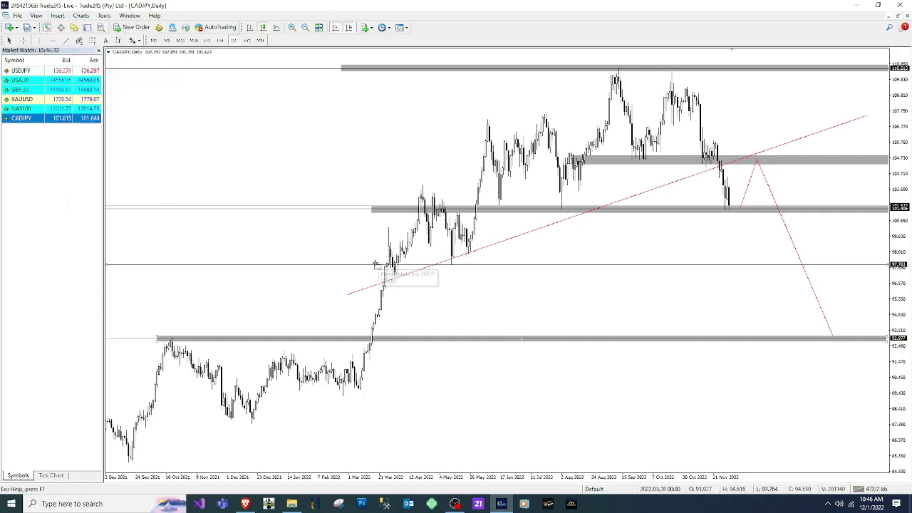
pyautogui.moveTo(372, 265); pyautogui.dragTo(888, 269)
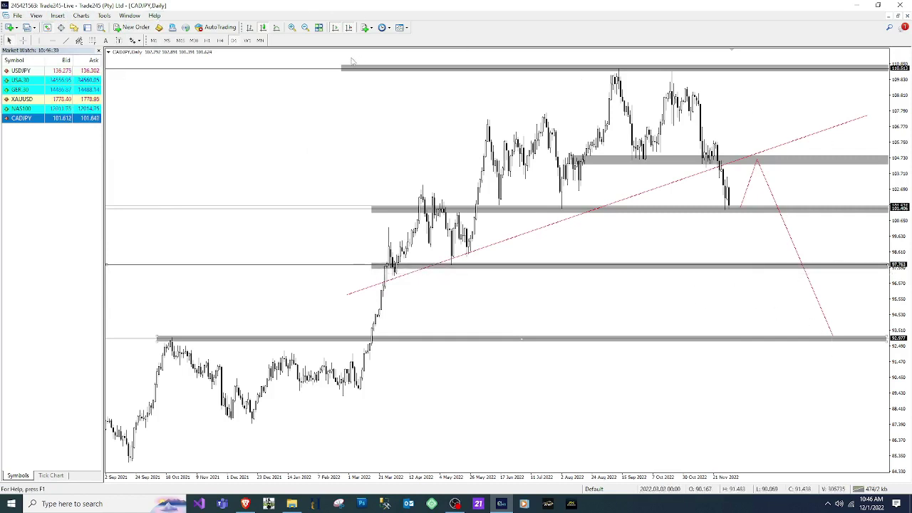
pyautogui.click(305, 29)
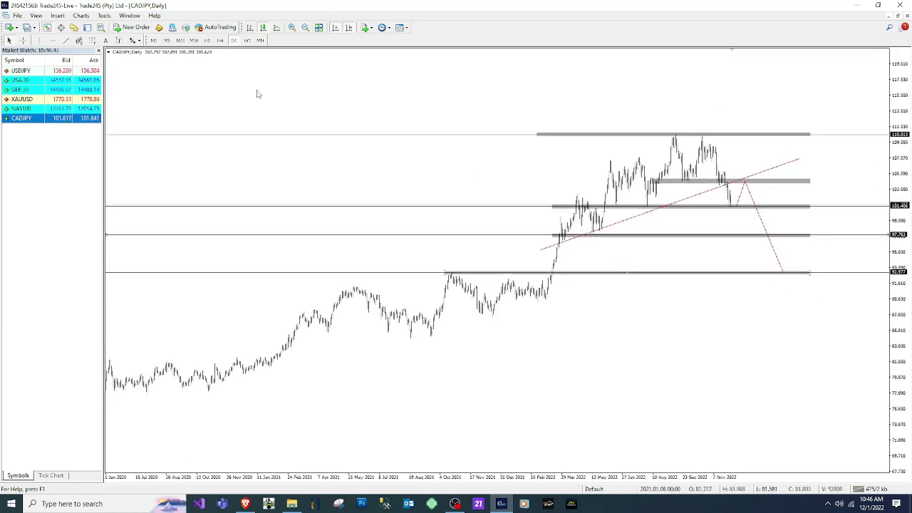
pyautogui.click(292, 27)
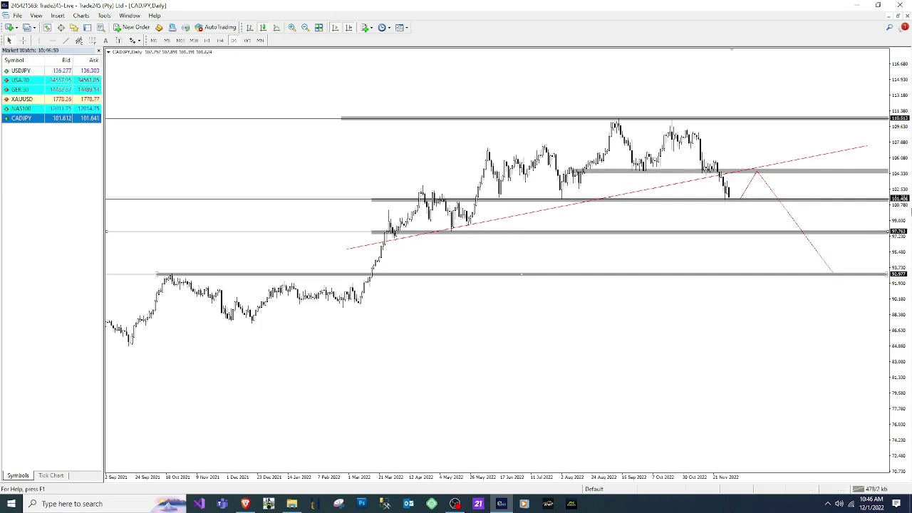
pyautogui.moveTo(905, 217); pyautogui.dragTo(903, 206)
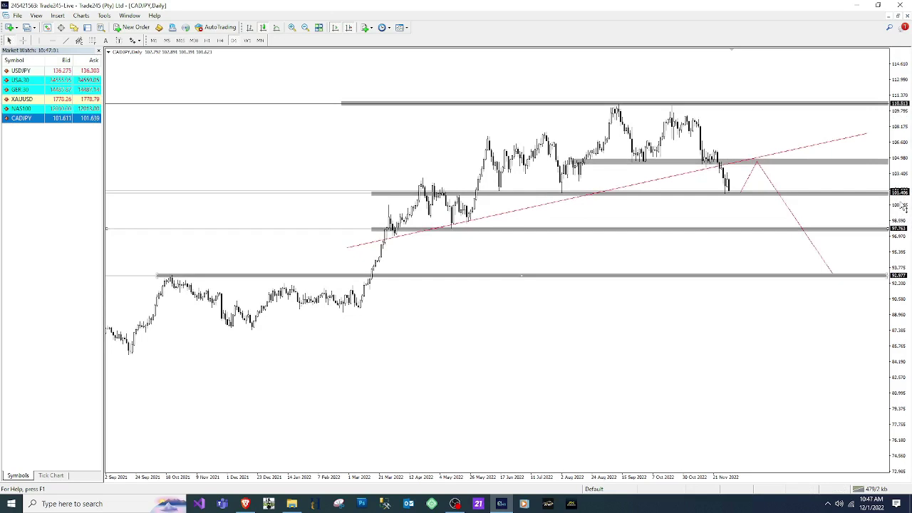